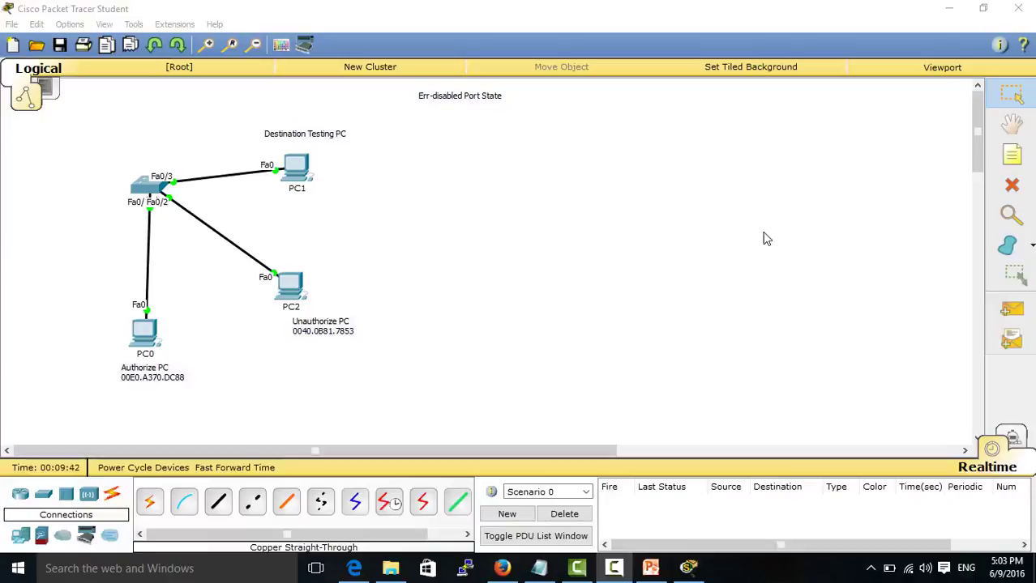
Bring the Err-disable presentation forward and go from the title slide to slide 2 of Errdisable causes.
left_click(650, 568)
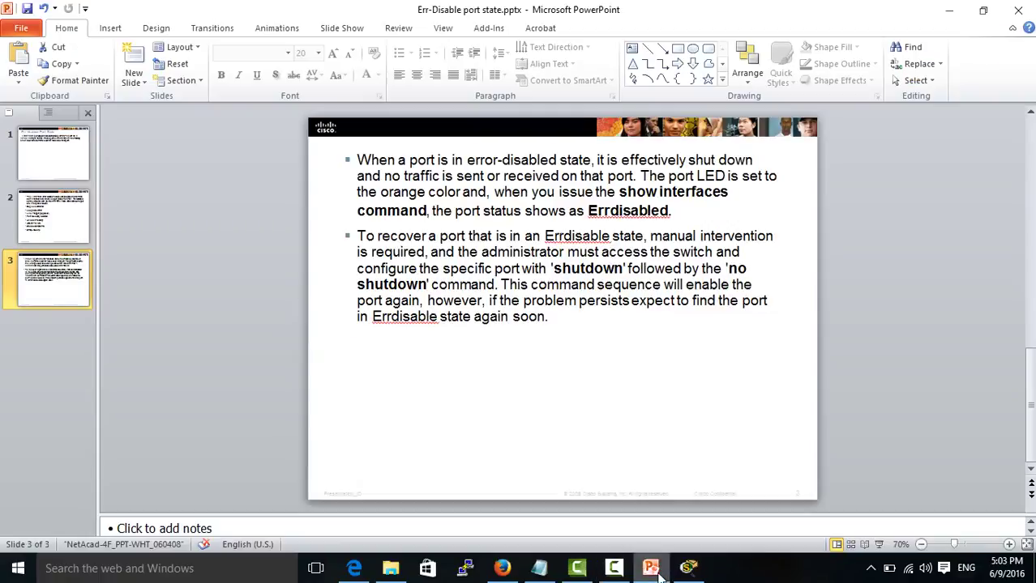
left_click(55, 157)
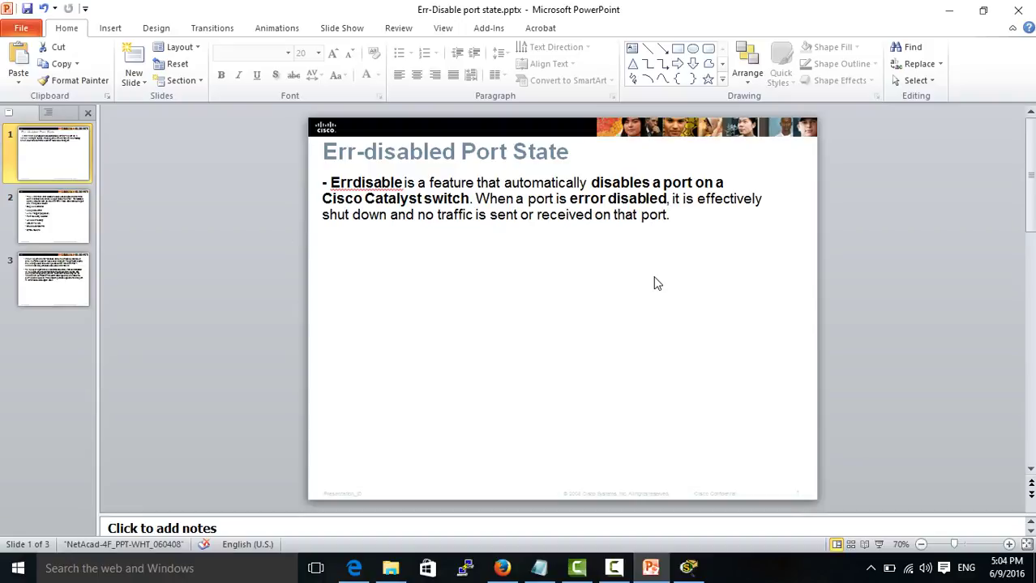
left_click(72, 220)
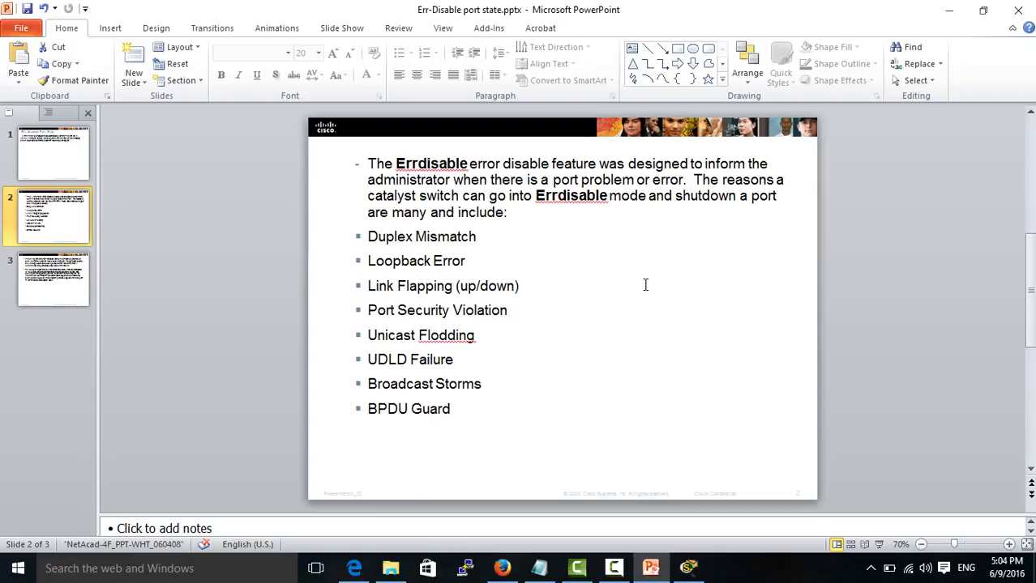
Show slide 3 on recovering Errdisabled ports with shutdown then no shutdown.
left_click(78, 286)
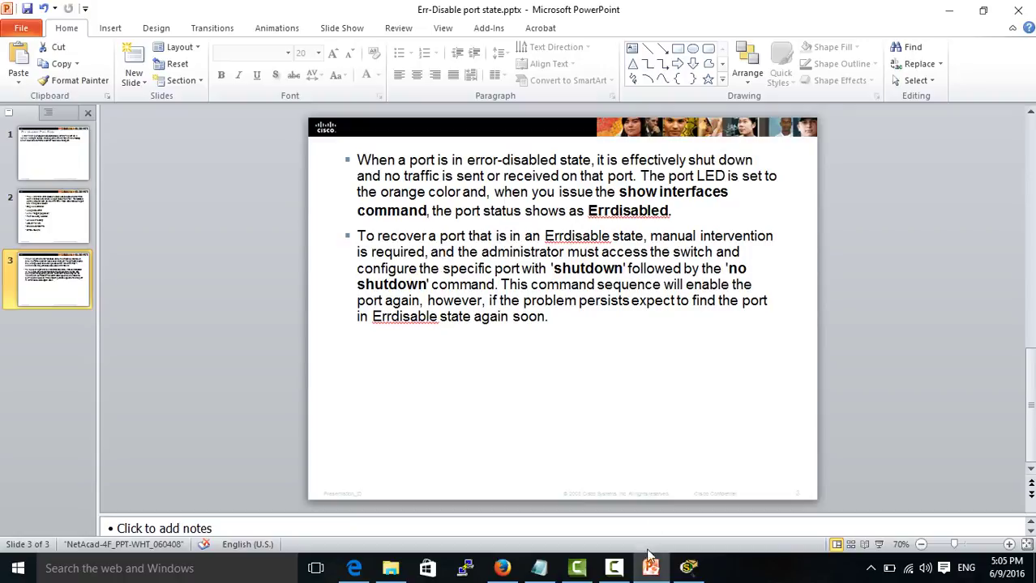
Return to Packet Tracer, then select and deselect all devices and notes on the canvas.
left_click(698, 570)
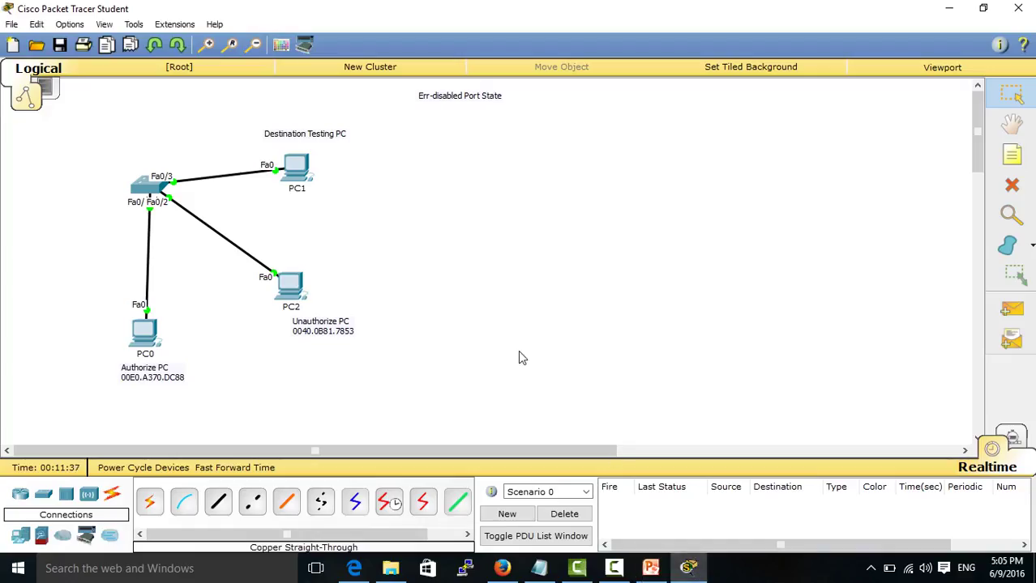
left_click_drag(92, 99, 539, 356)
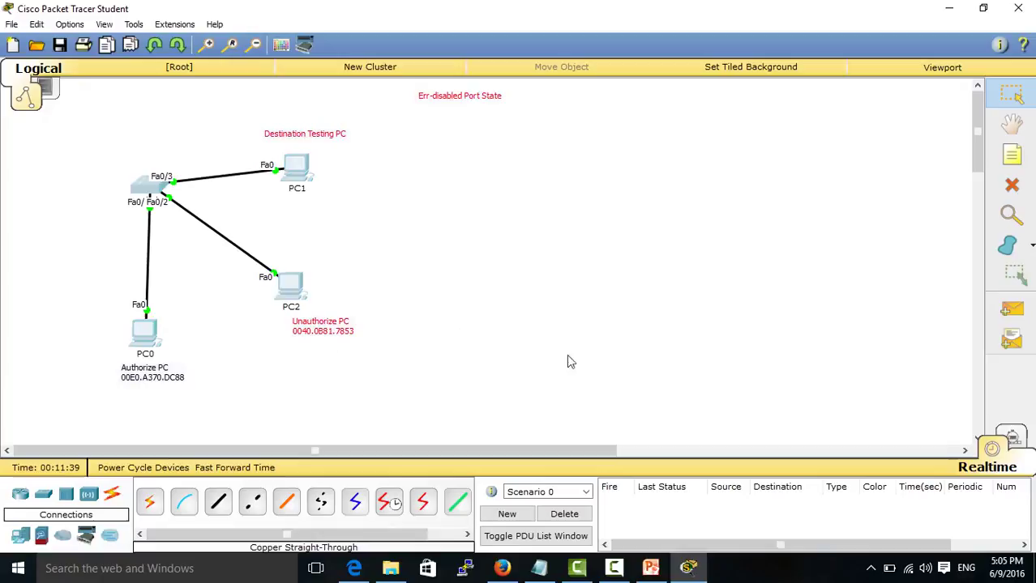
left_click(560, 356)
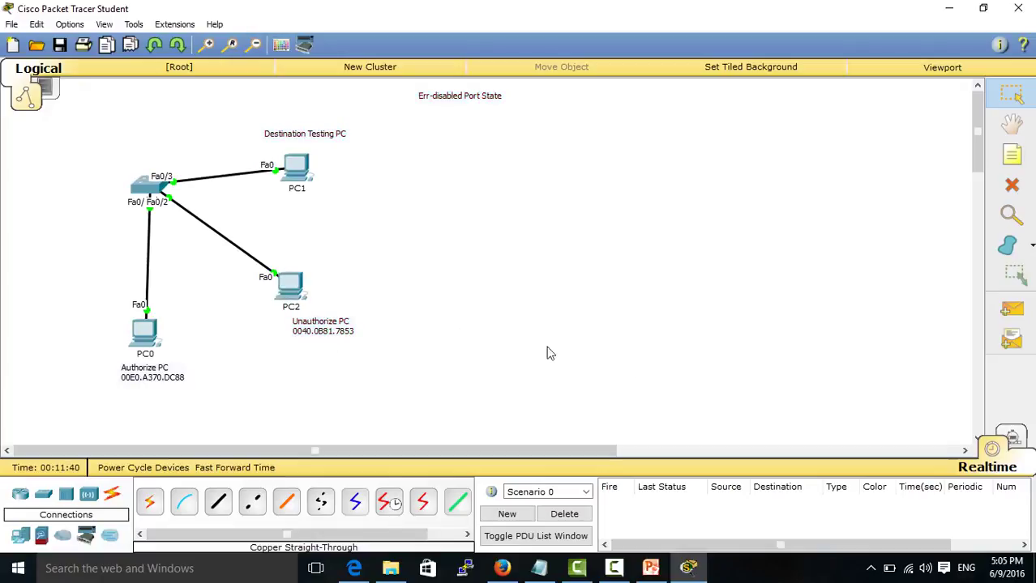
On PowerPoint slide 2, highlight the Port Security Violation bullet, then minimize the presentation.
left_click(651, 574)
left_click(65, 225)
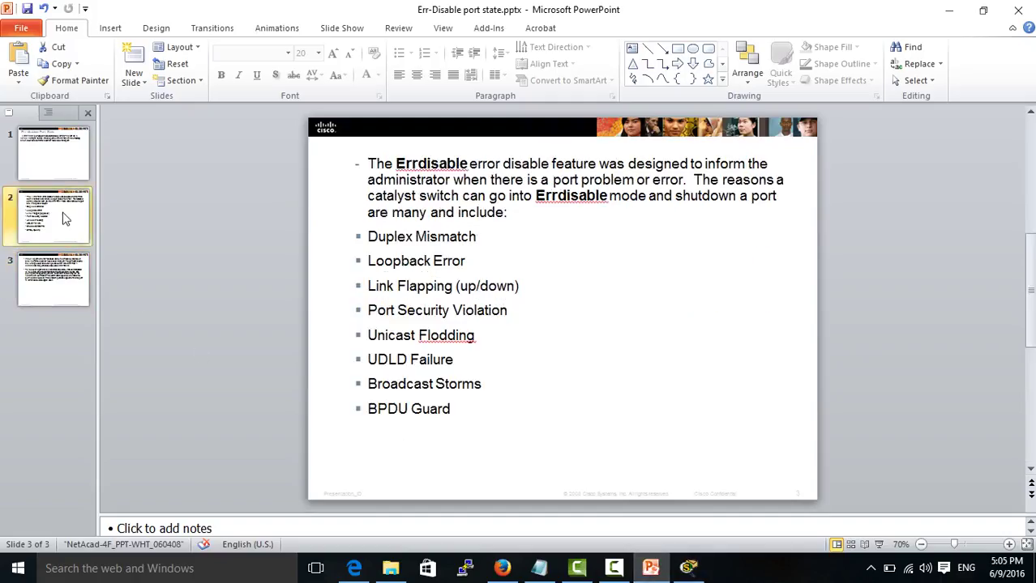
left_click_drag(519, 311, 368, 312)
left_click(915, 328)
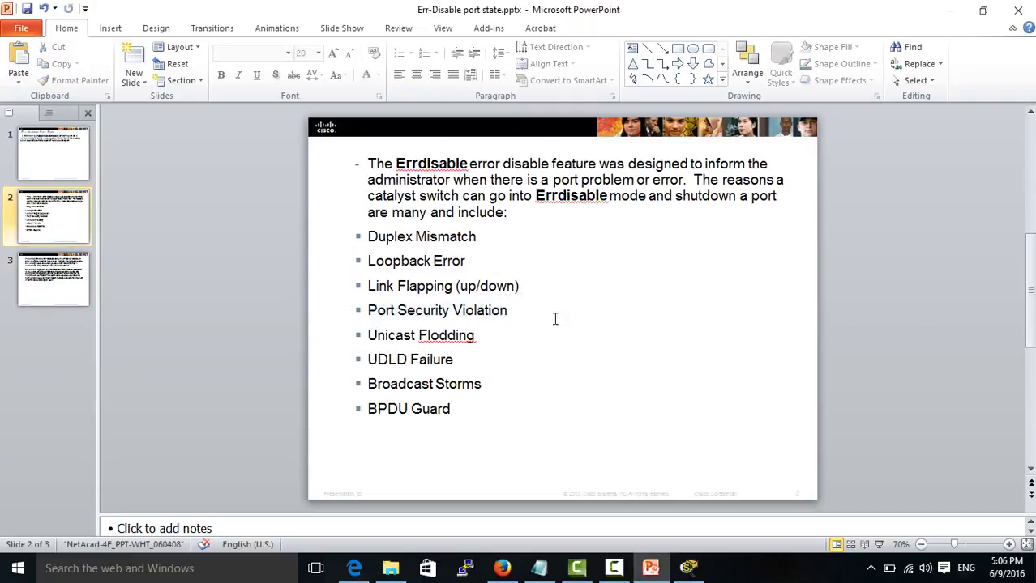
left_click_drag(509, 311, 368, 312)
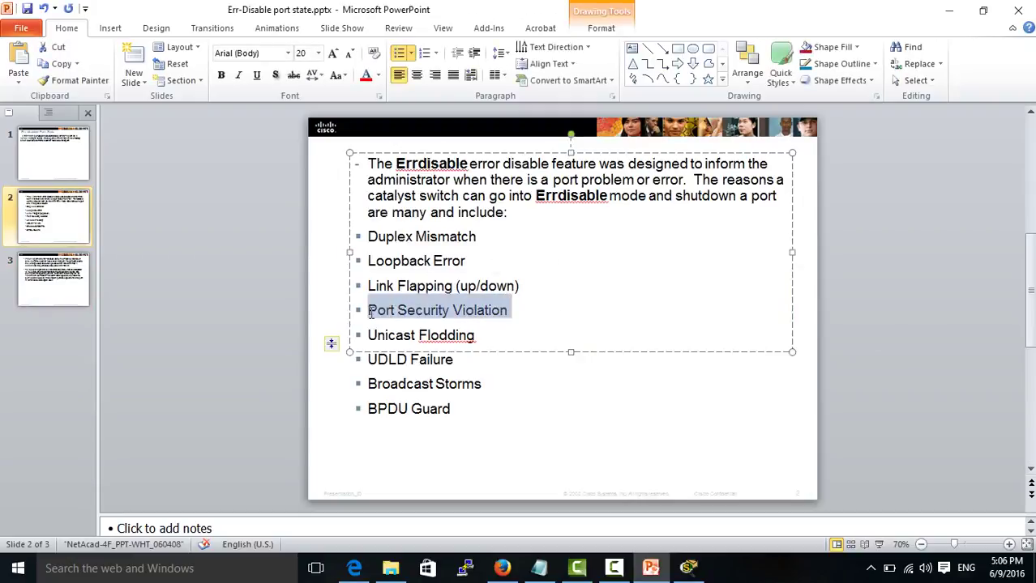
left_click(884, 311)
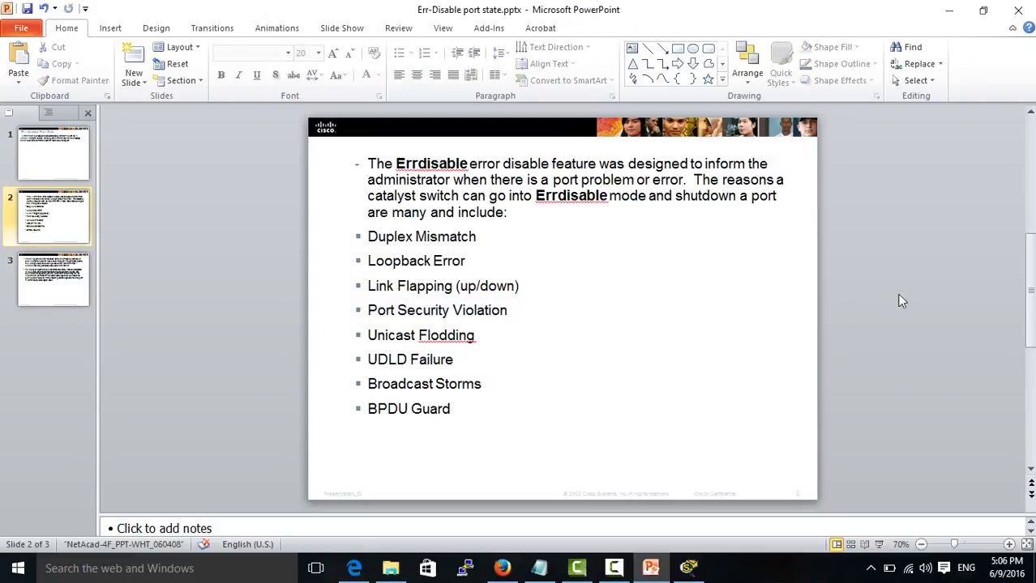
left_click(949, 11)
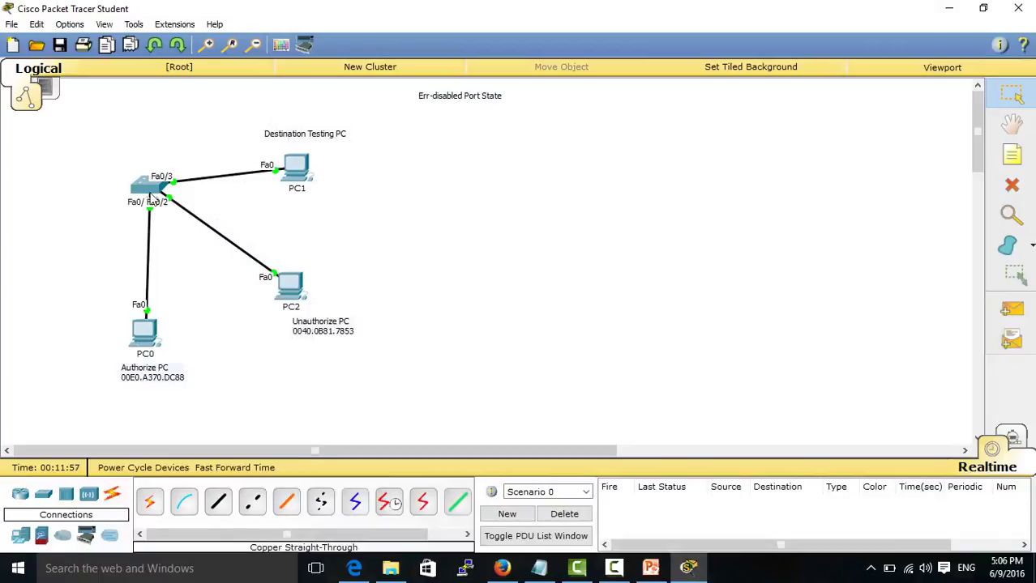
mouse_move(150, 196)
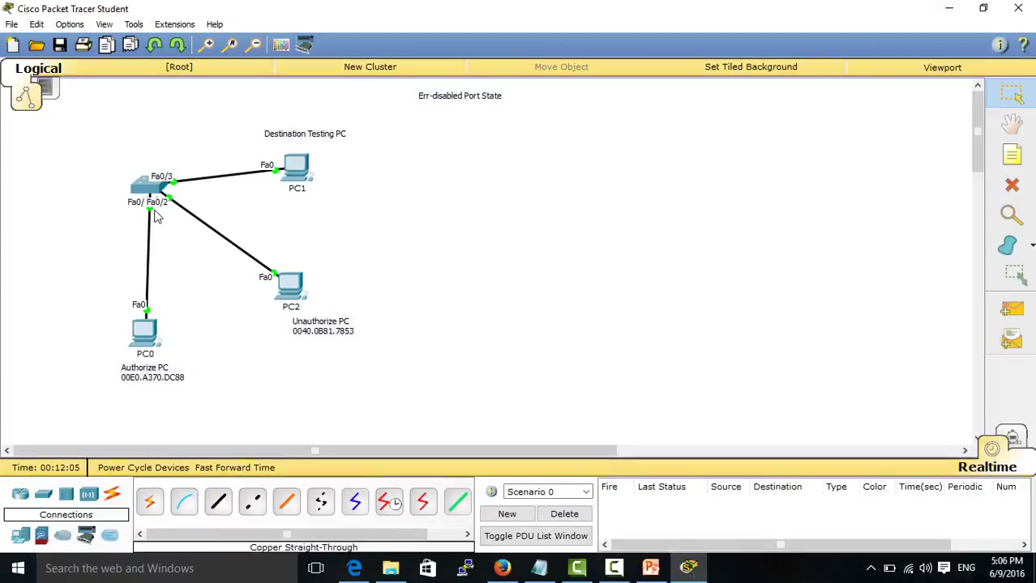
Highlight 'Errdisable' and the Port Security Violation bullet again, then return to the topology.
left_click(651, 568)
double_click(538, 196)
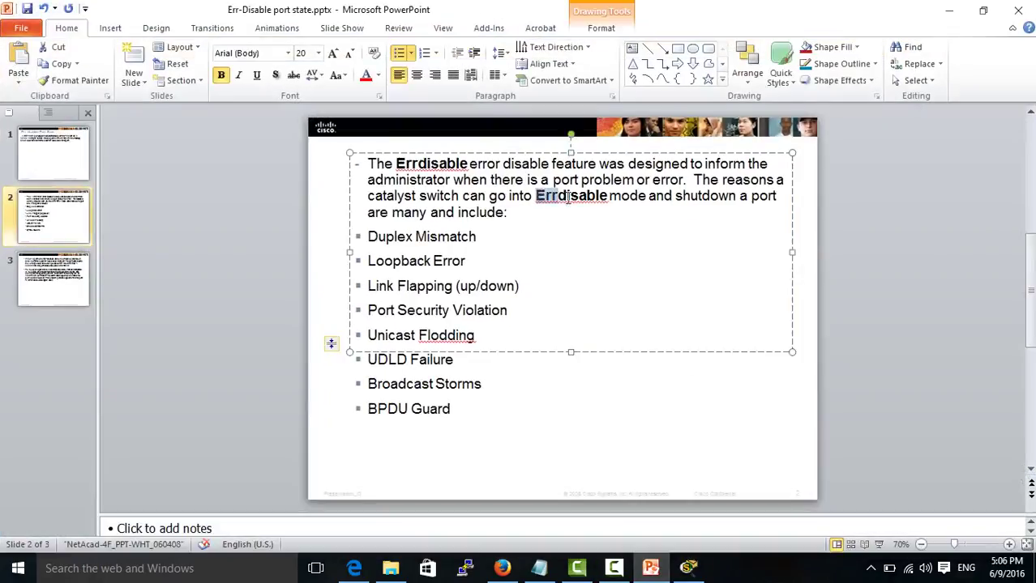
left_click(931, 285)
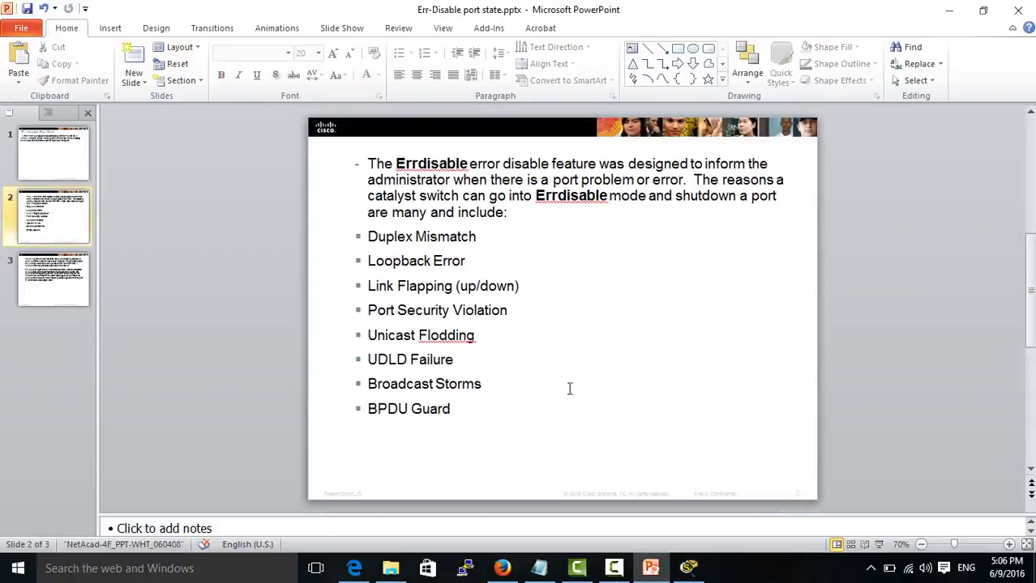
left_click(509, 314)
left_click_drag(510, 313, 369, 310)
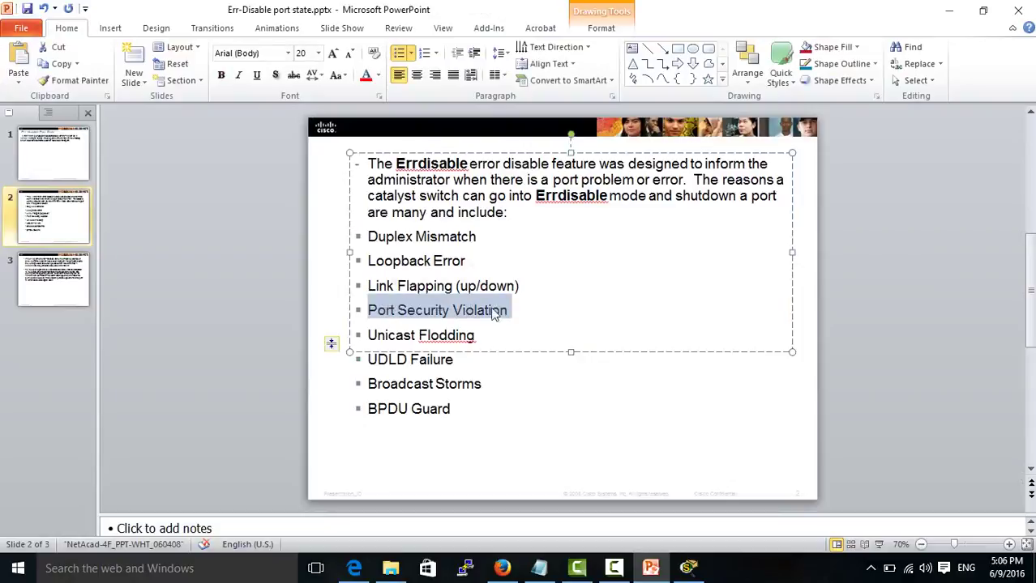
left_click(890, 308)
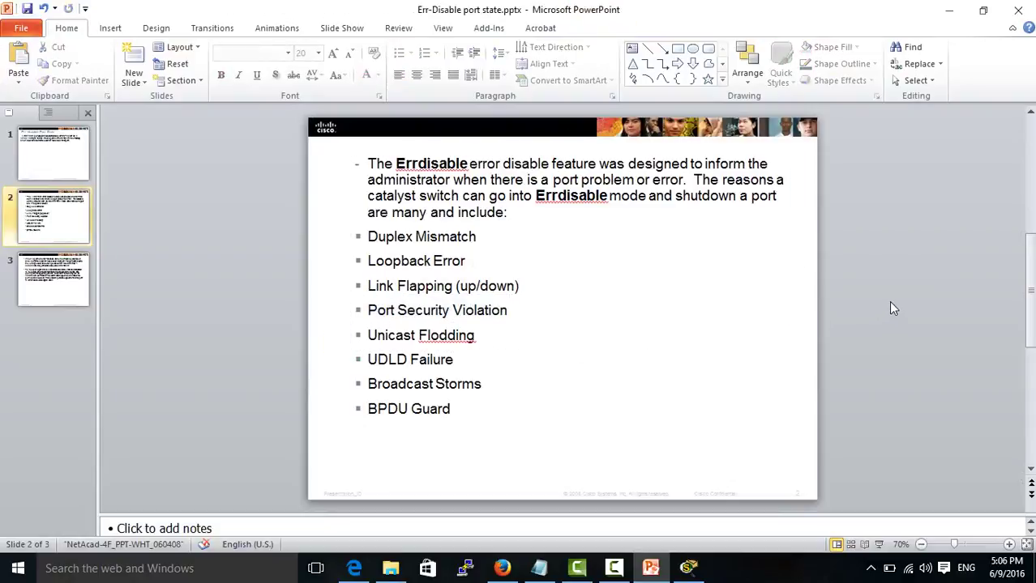
left_click(688, 568)
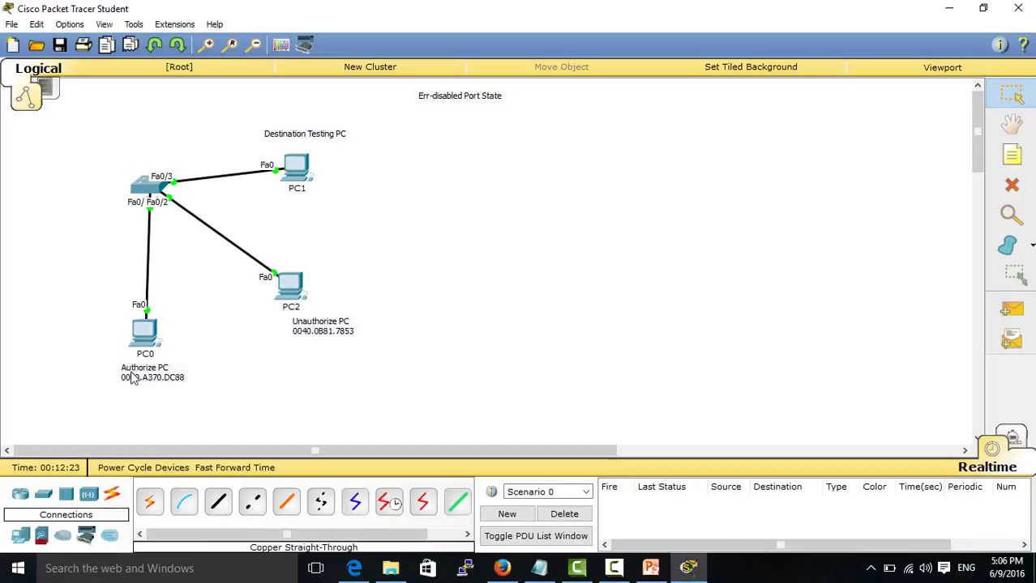
Delete the cable between Switch0 and PC2, then select and deselect the switch.
left_click(1015, 188)
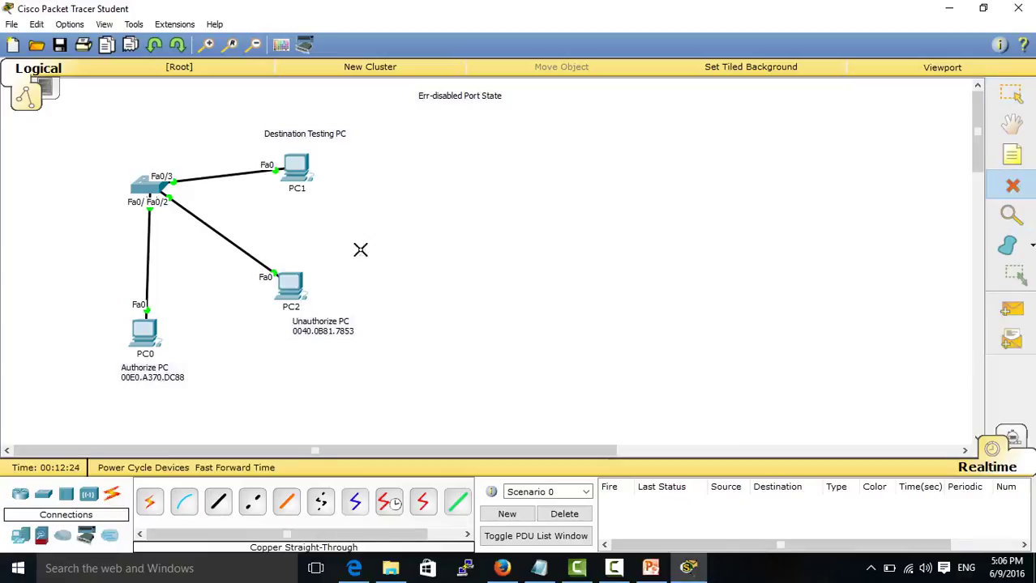
left_click(213, 226)
key("Escape")
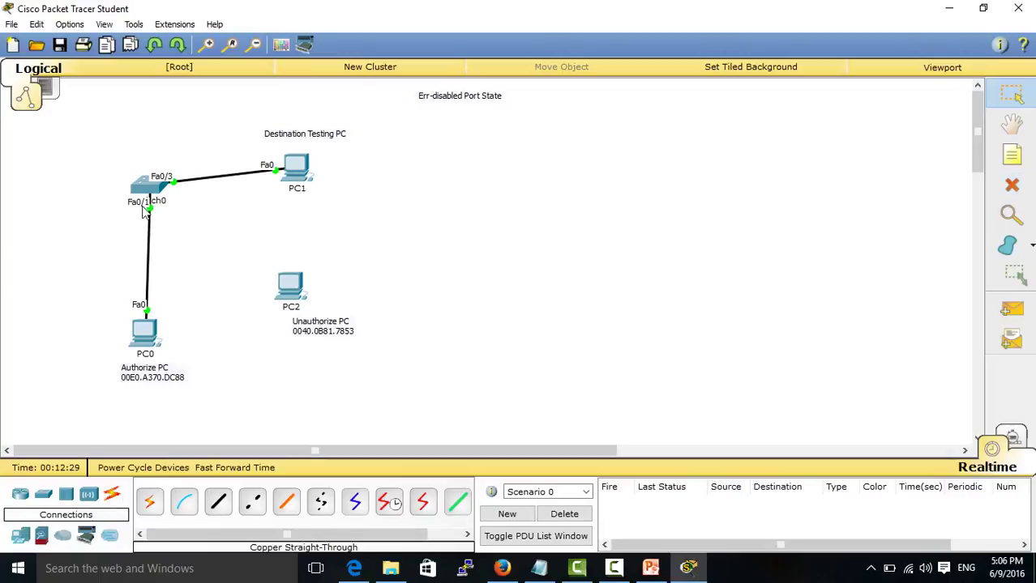
left_click_drag(120, 195, 187, 212)
left_click(193, 218)
Open Switch0's CLI and enter global configuration mode with enable and configure terminal.
left_click(157, 196)
left_click(409, 123)
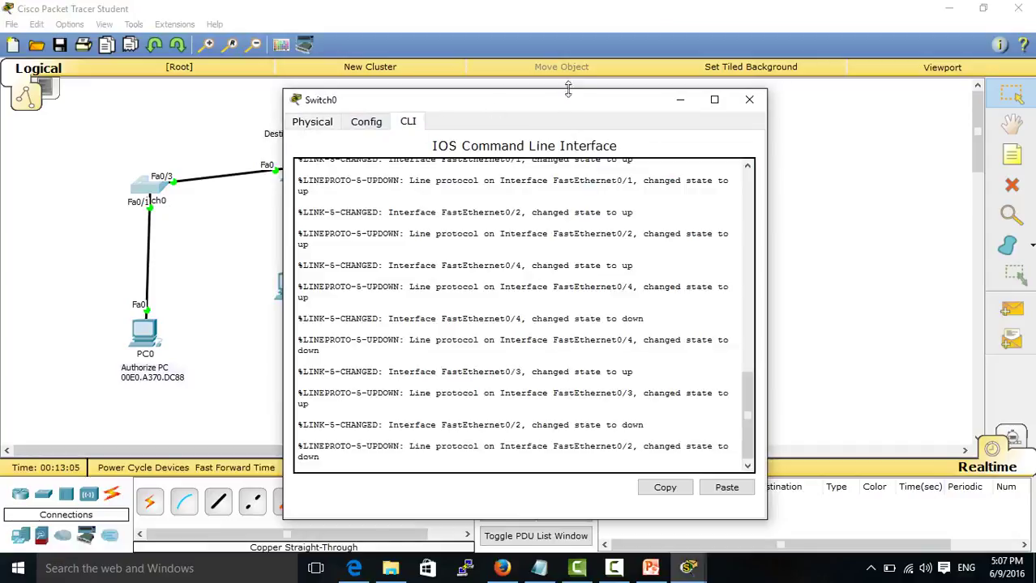
left_click_drag(527, 100, 678, 47)
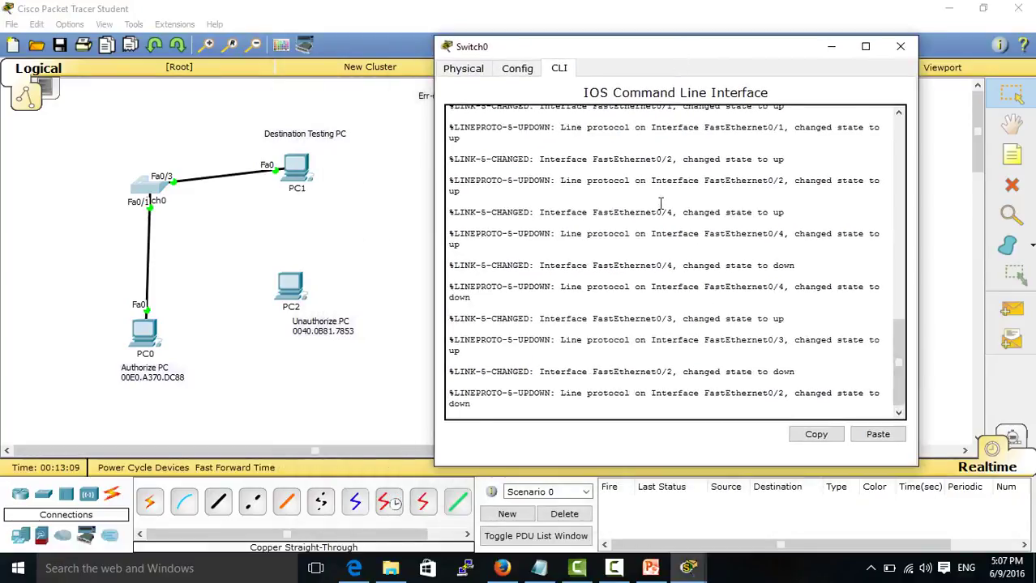
key("Return")
key("Return")
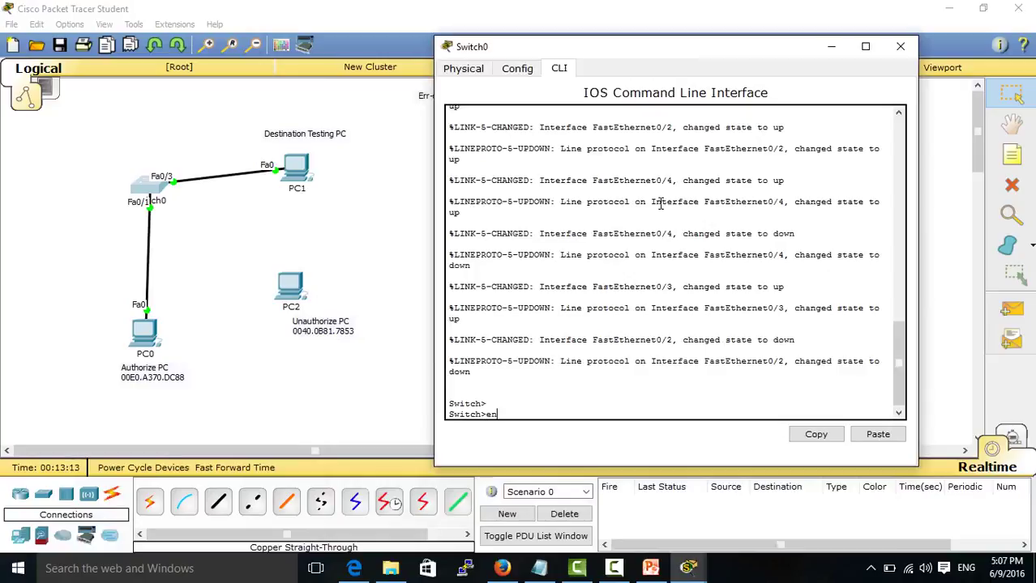
type("en")
key("Return")
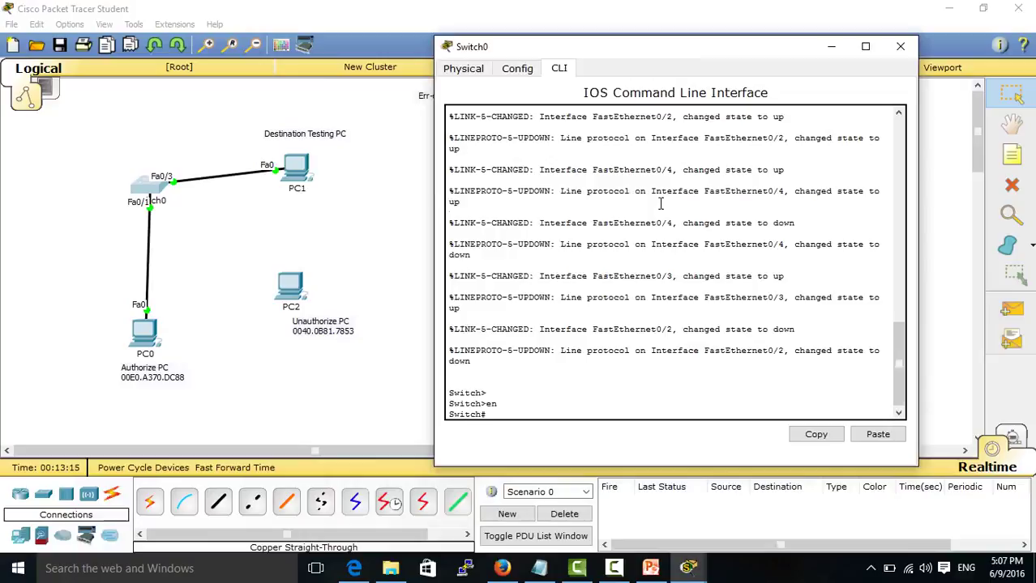
type("conci\\")
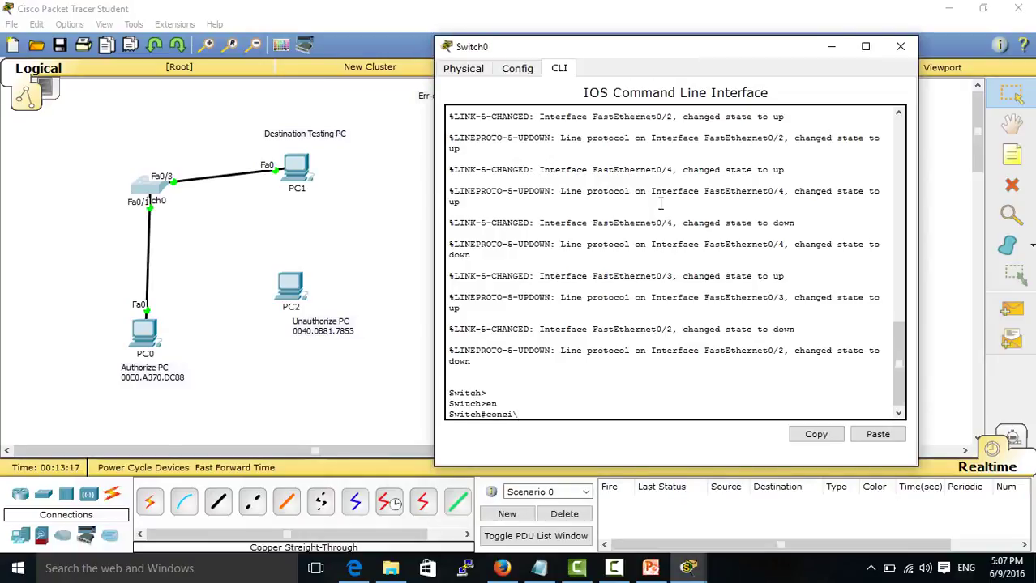
key("BackSpace")
key("BackSpace")
key("BackSpace")
key("BackSpace")
key("BackSpace")
key("BackSpace")
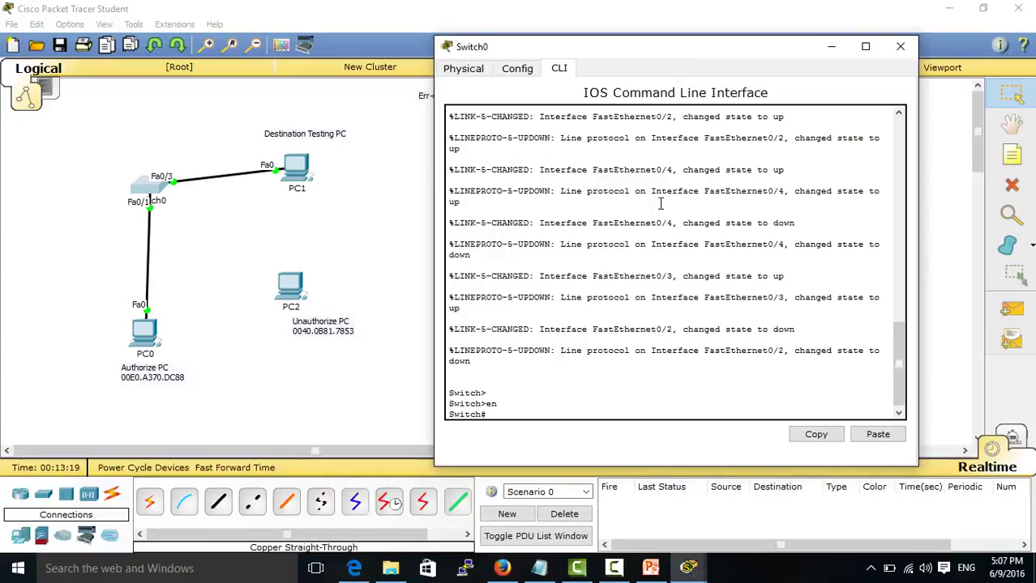
type("config")
key("Tab")
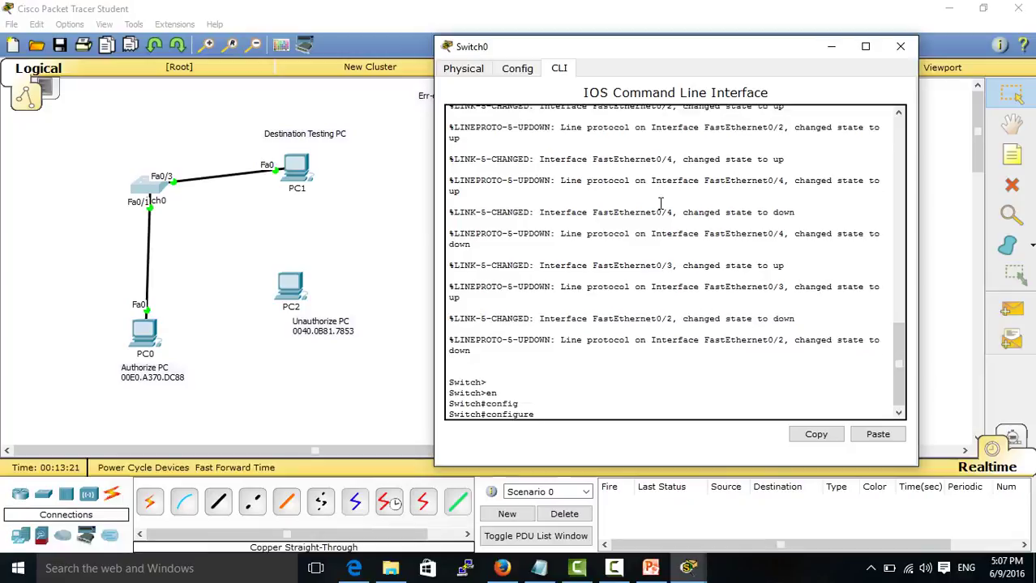
type("t")
key("Tab")
key("Return")
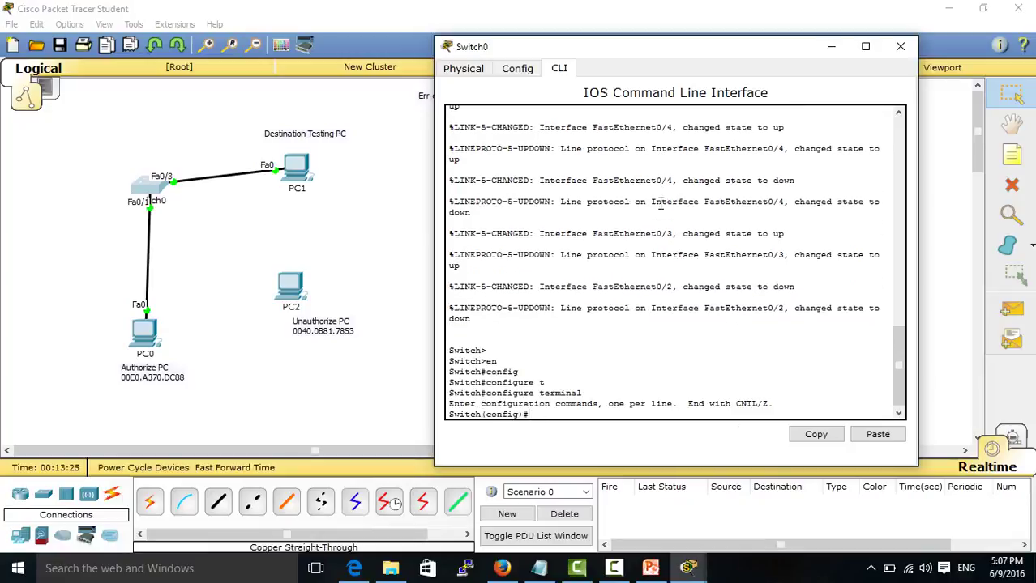
Enter interface fastEthernet 0/1 and set switchport mode access.
type("int")
key("Tab")
type("f")
key("Tab")
type("0")
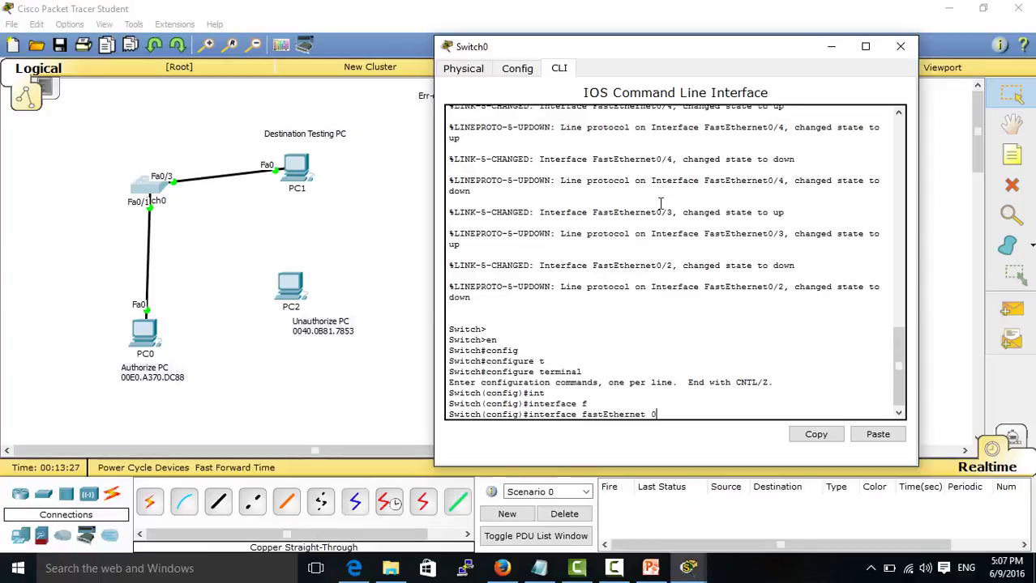
type("/1")
key("Return")
type("sw")
key("Tab")
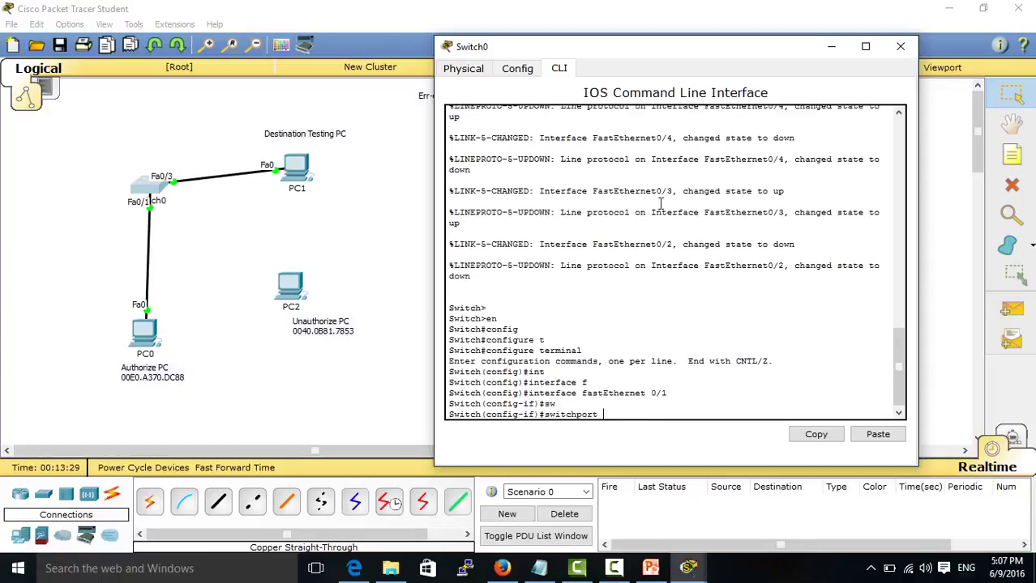
type("mo")
key("Tab")
type("acc")
Assign Fa0/1 to access VLAN 2.
key("Tab")
key("Return")
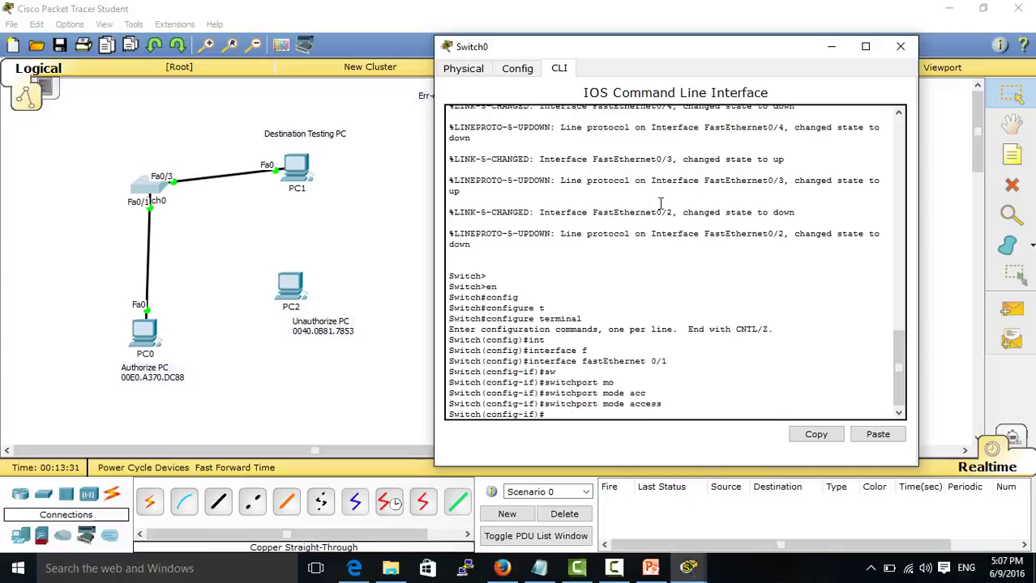
type("sw")
key("Tab")
type("acc")
key("Tab")
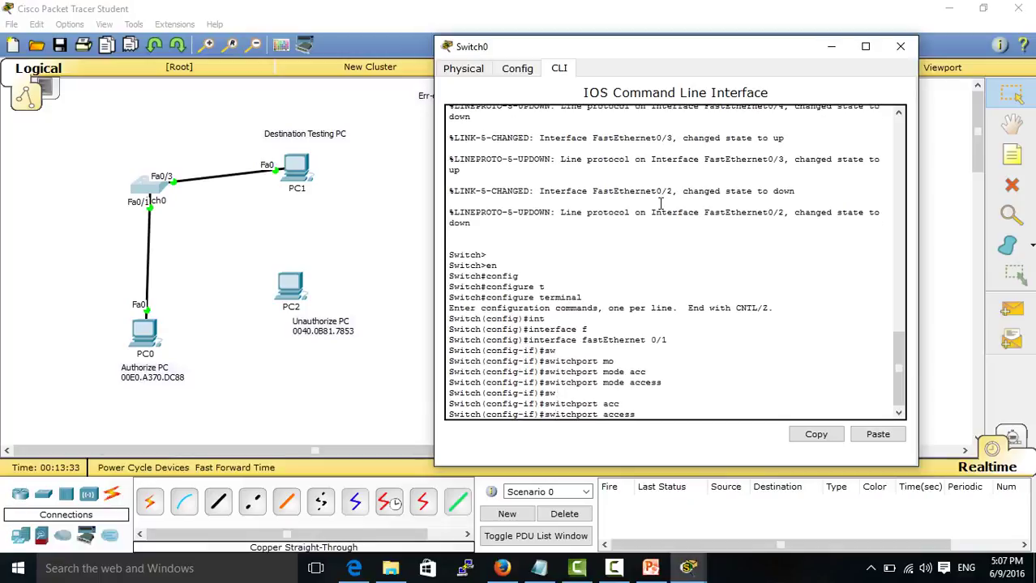
type("vl")
Enable port security on Fa0/1 with a maximum of 1 MAC address.
key("Tab")
type("2")
key("Return")
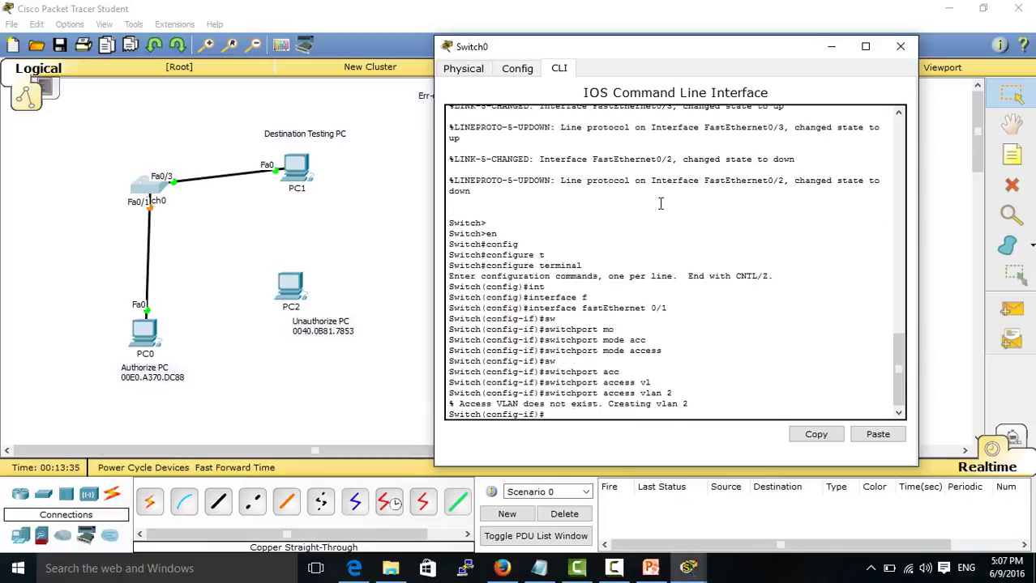
type("sw")
key("Tab")
type("mo")
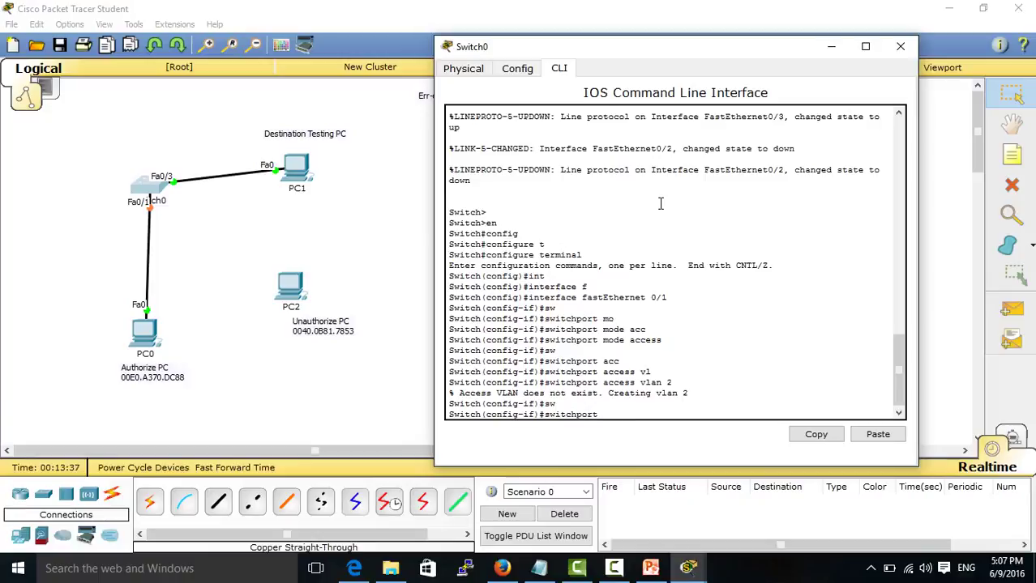
type("po")
key("Tab")
key("Return")
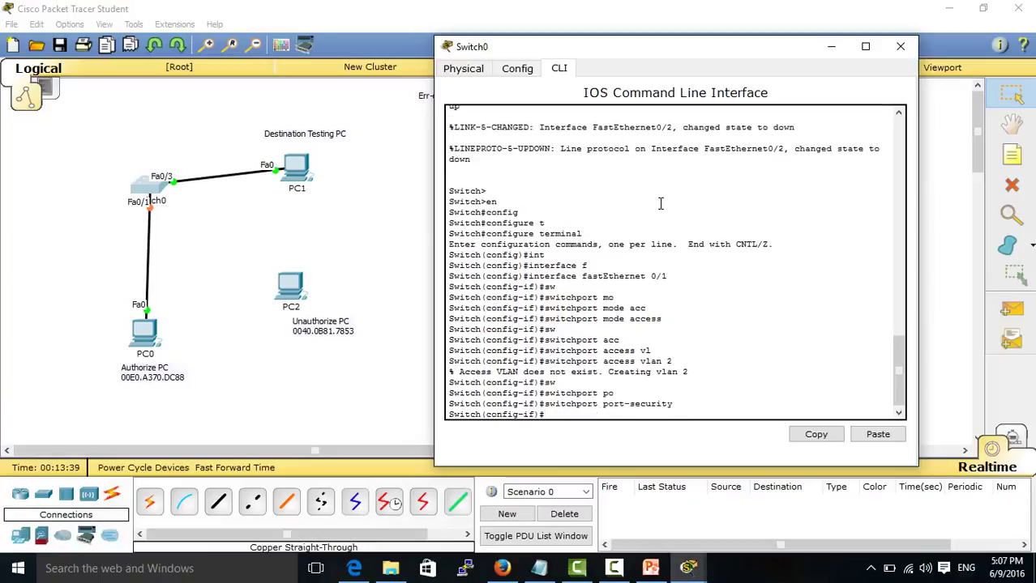
type("sw")
key("Tab")
type("po")
key("Tab")
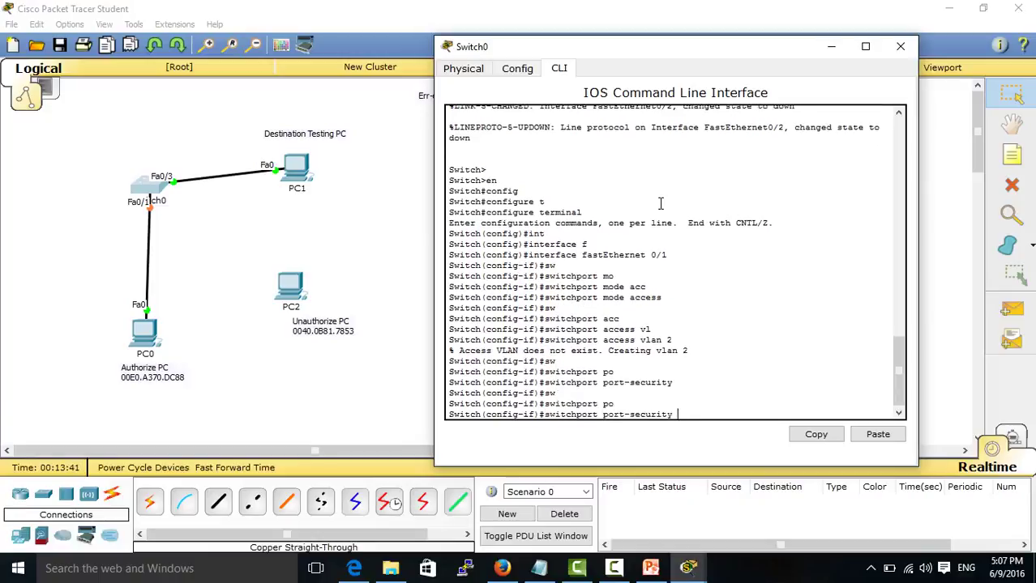
type("max")
Set the Fa0/1 port-security violation action to shutdown.
key("Tab")
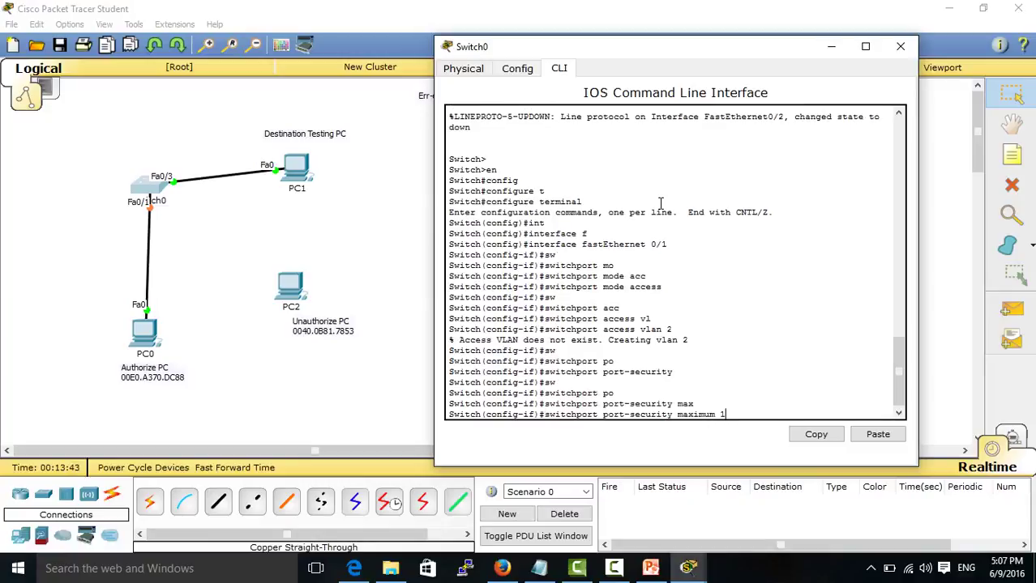
type("1")
key("Return")
type("sw")
key("Tab")
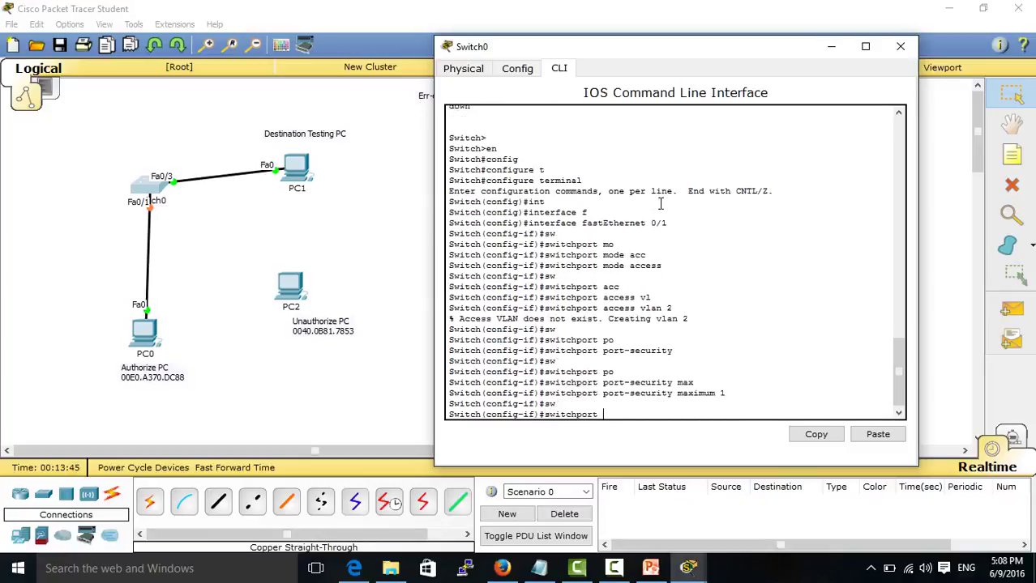
type("po")
key("Tab")
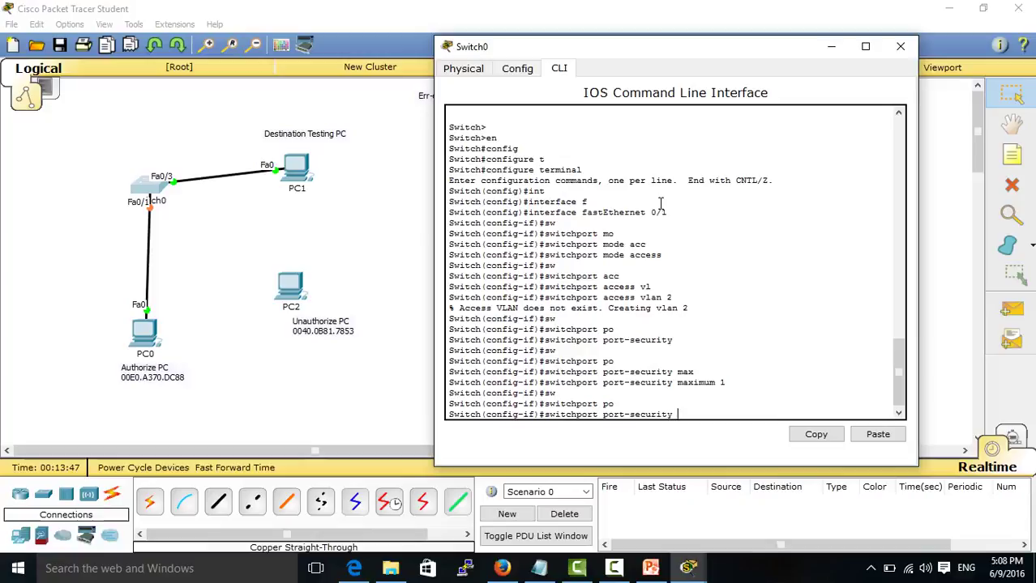
type("voi")
key("Tab")
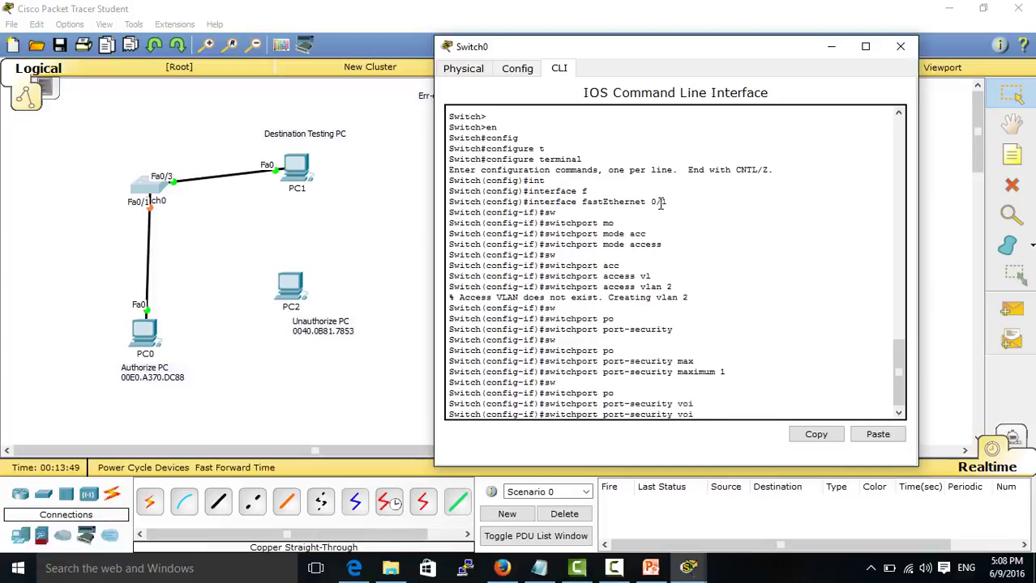
key("Tab")
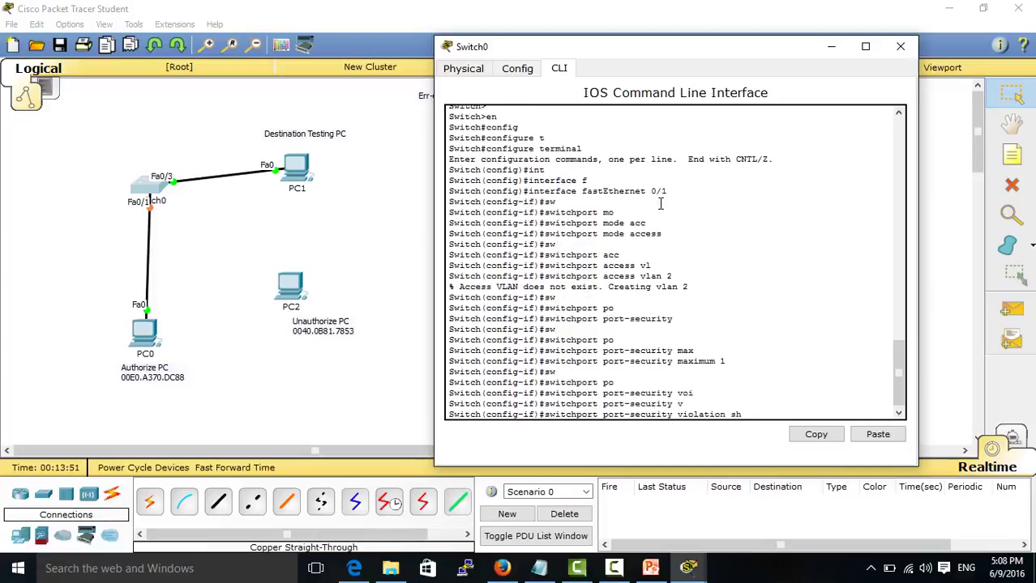
type("sh")
Enable sticky MAC address learning with switchport port-security mac-address sticky.
key("Tab")
key("Return")
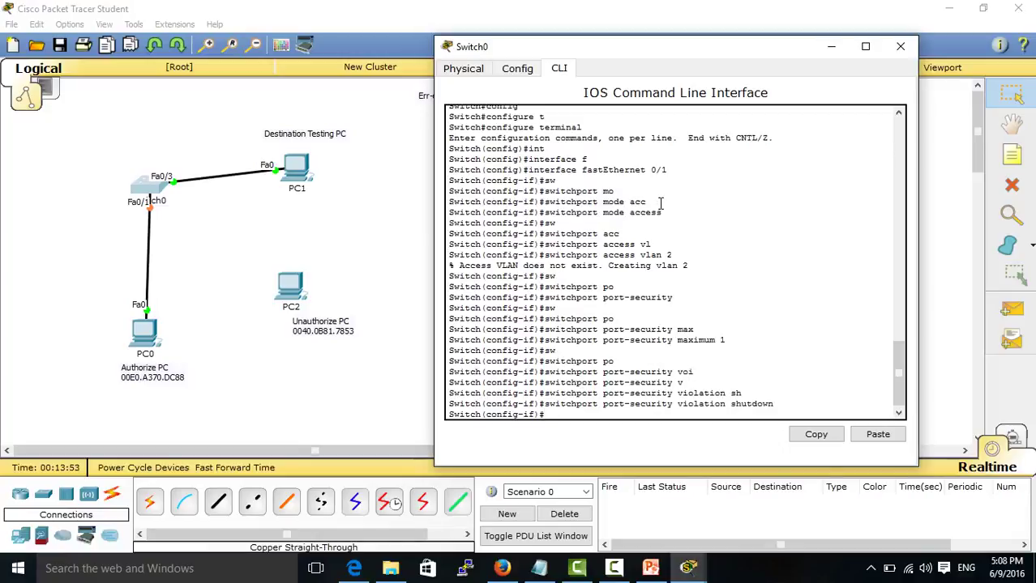
type("sw")
key("Tab")
type("po")
key("Tab")
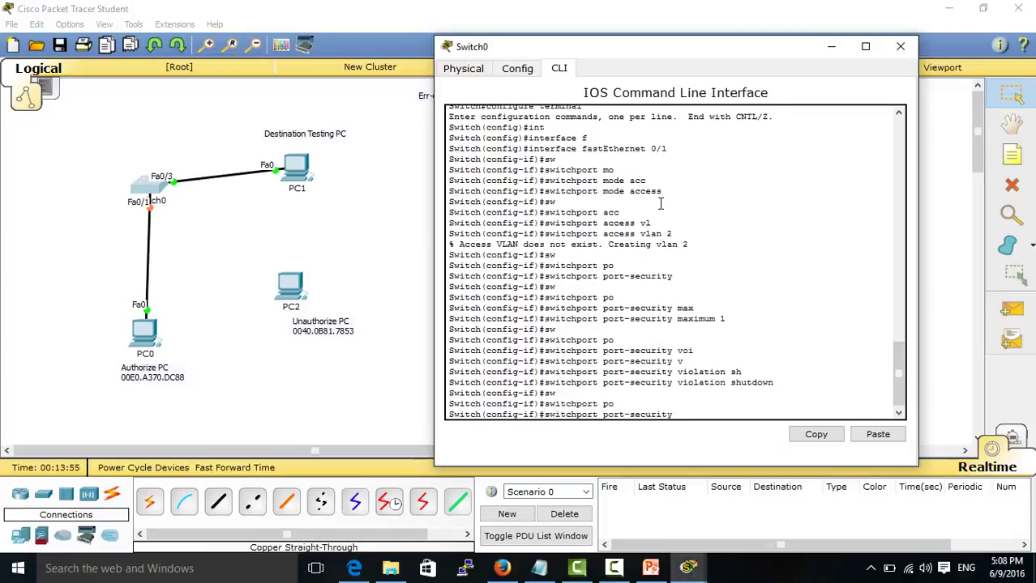
type("mac")
key("Tab")
type("st")
key("Tab")
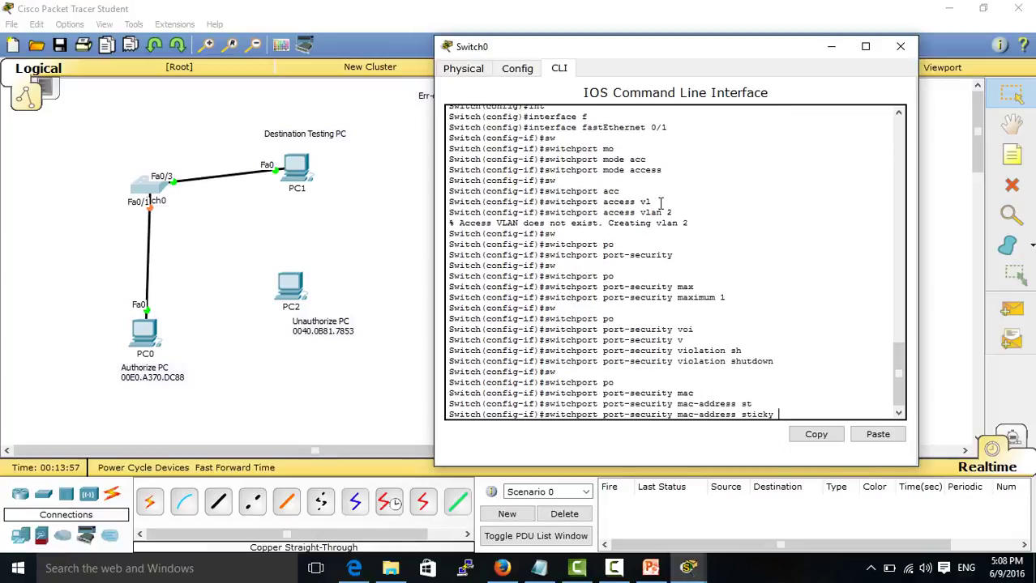
key("Return")
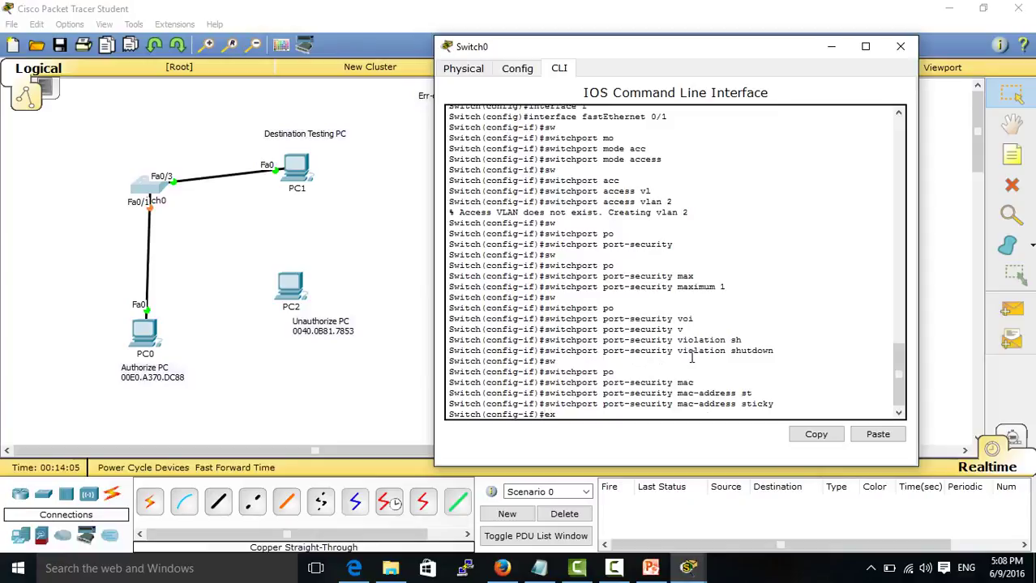
Exit Fa0/1, enter interface fastEthernet 0/3 and set switchport mode access.
type("exit")
key("Return")
type("int")
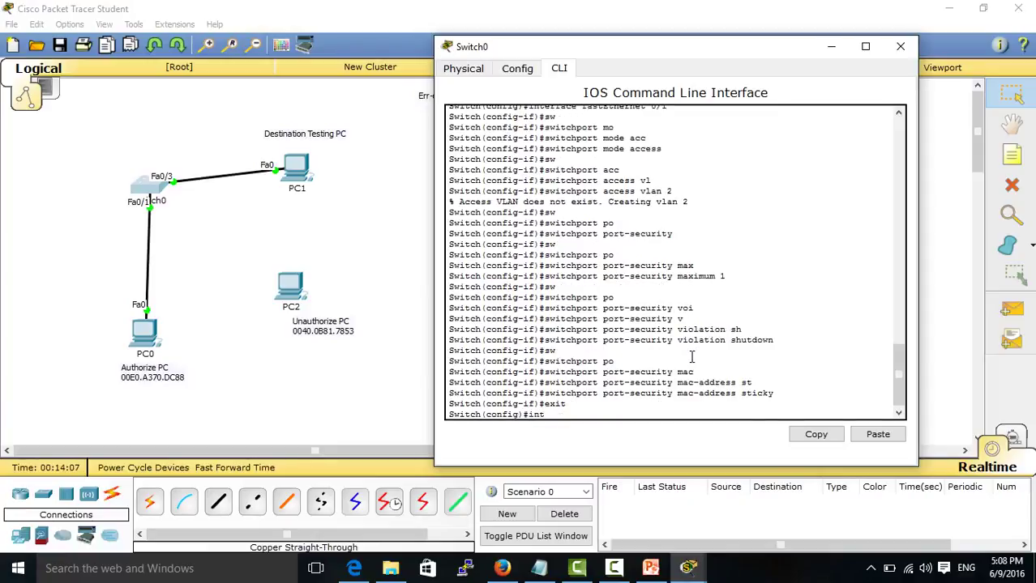
key("Tab")
type("f")
key("Tab")
type("0/3")
key("Return")
type("sw")
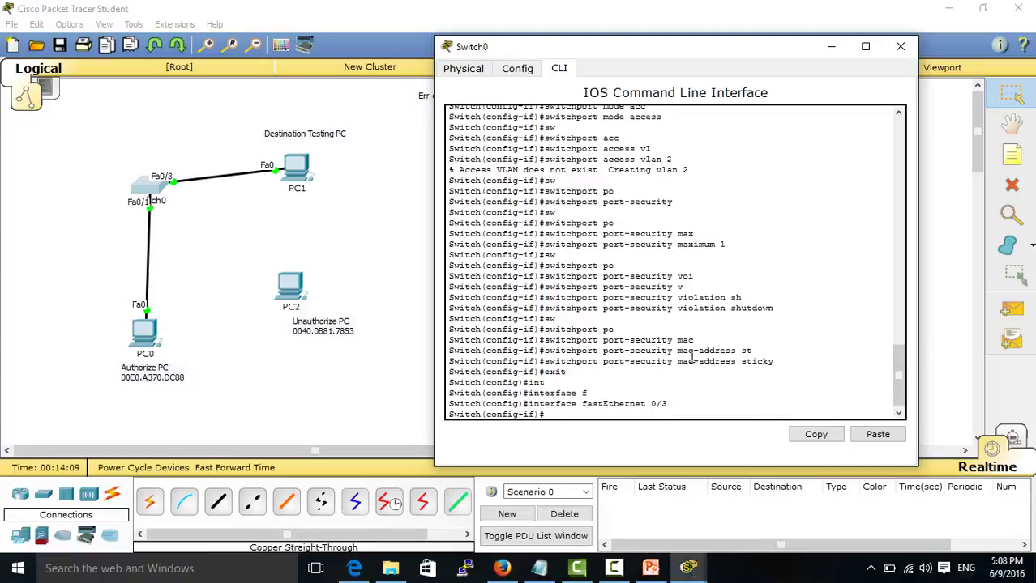
key("Tab")
type("mo")
key("Tab")
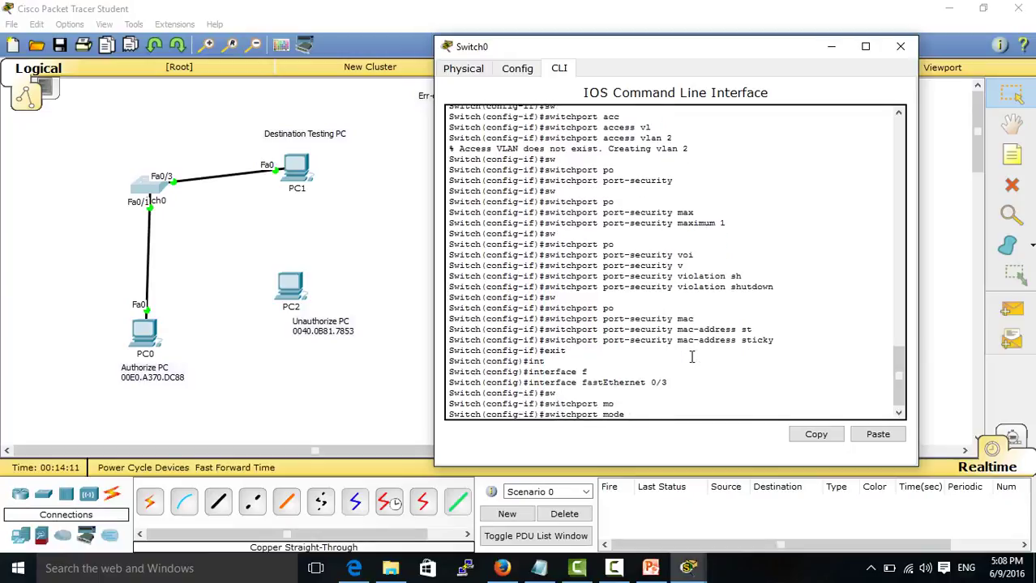
type("acc")
Assign Fa0/3 to access VLAN 2 and end back to the privileged prompt.
key("Tab")
key("Return")
type("sw")
key("Tab")
type("a")
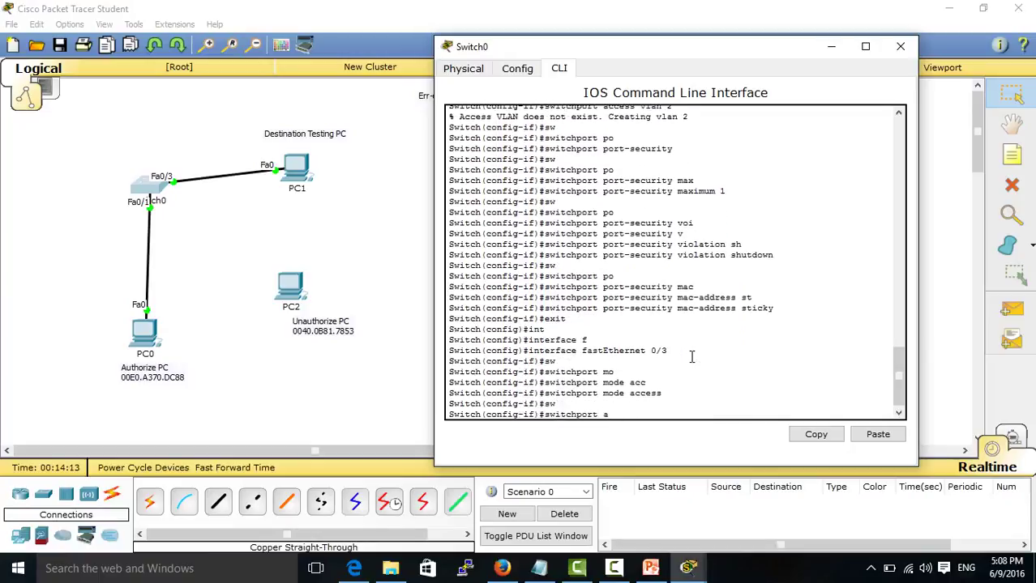
type("cc")
key("Tab")
type("vl")
key("Tab")
type("2")
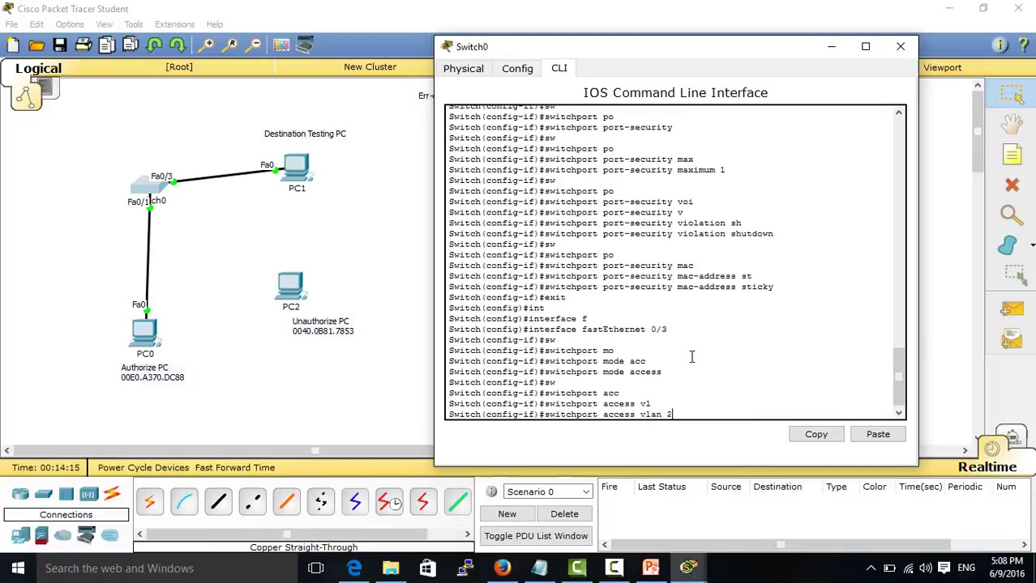
key("Return")
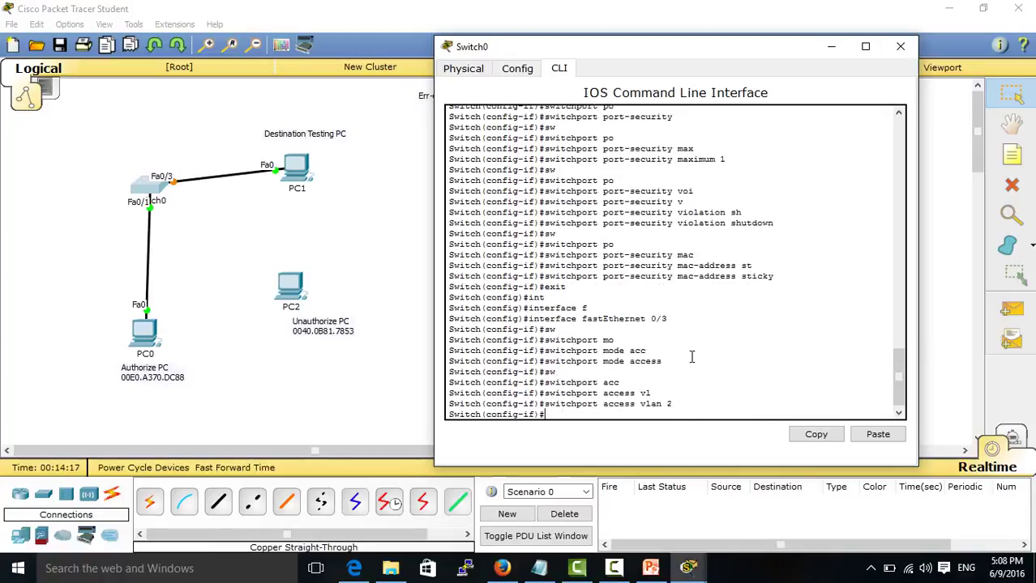
type("ex")
type("nd")
key("Return")
key("Return")
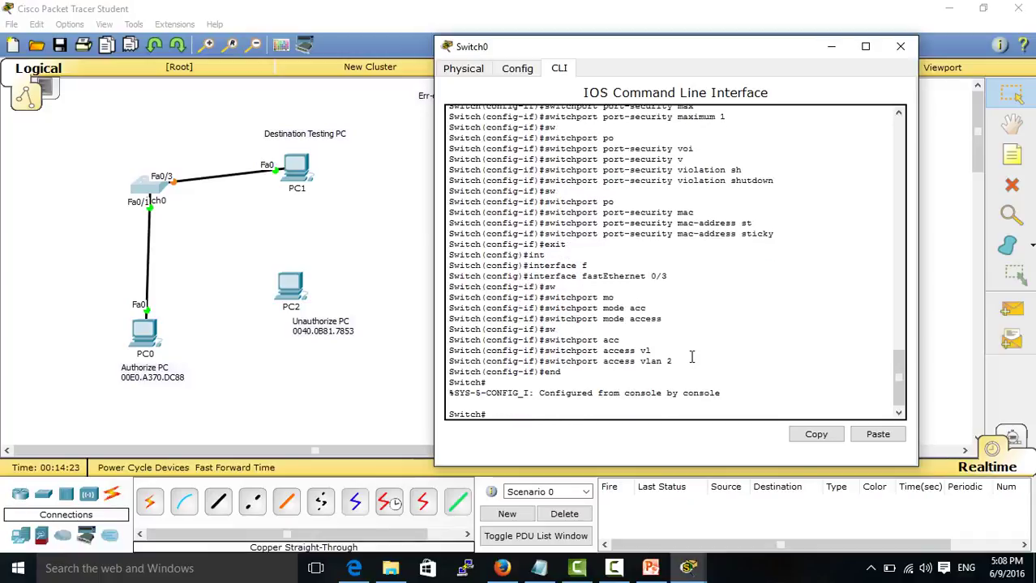
Run show run and highlight the Fa0/1 port-security lines in the configuration.
type("sh run")
key("Return")
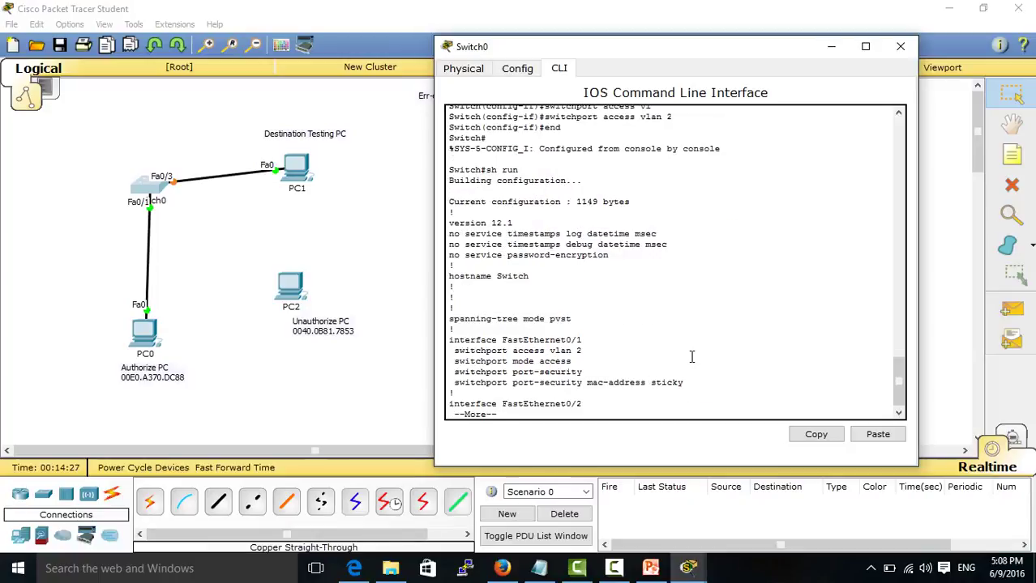
left_click_drag(707, 392, 537, 370)
left_click(582, 381)
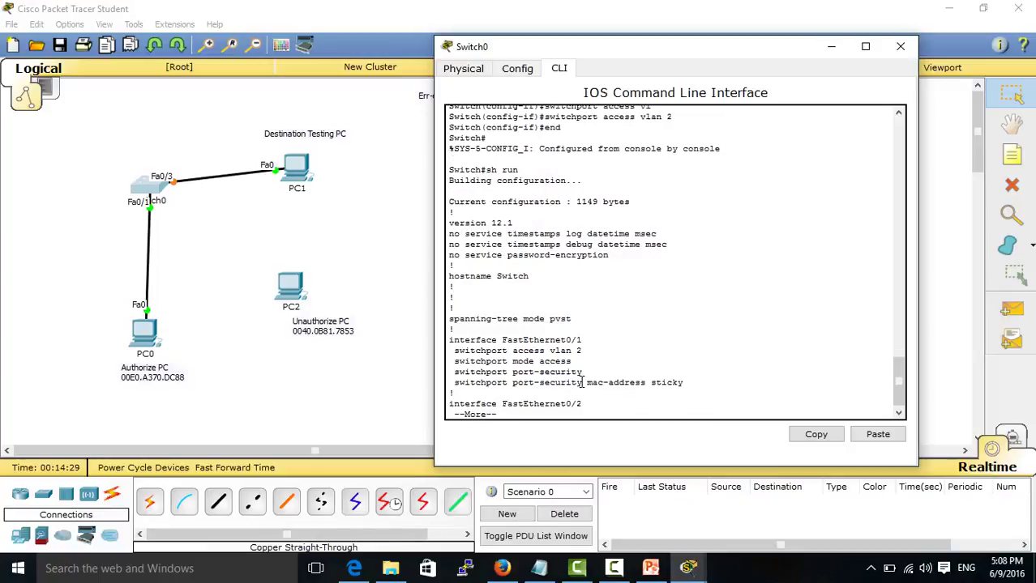
Check show port-security interface fastEthernet 0/1 shows enabled, then close Switch0's window.
type("sh po")
key("Tab")
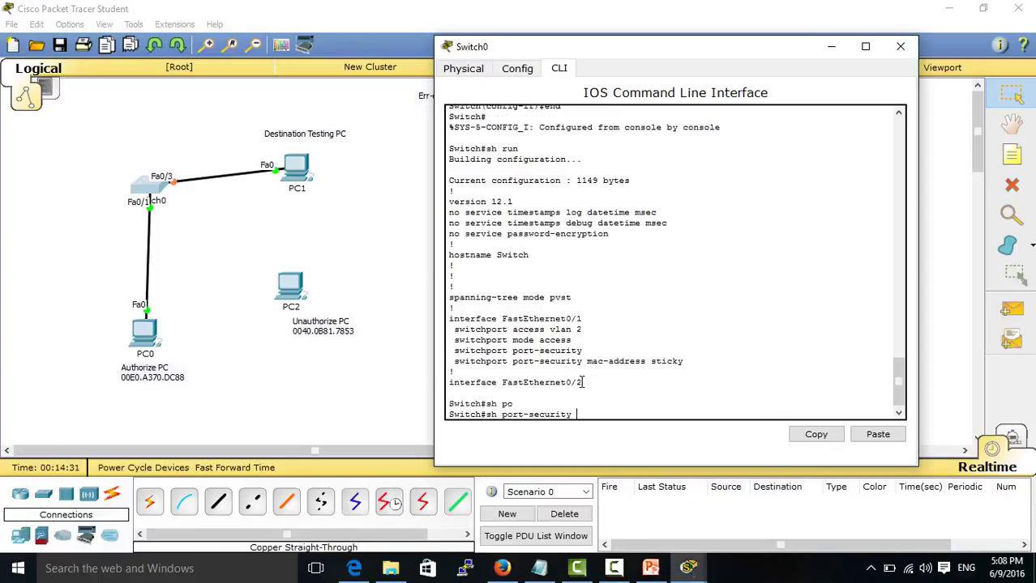
type("int")
key("Tab")
type("f")
key("Tab")
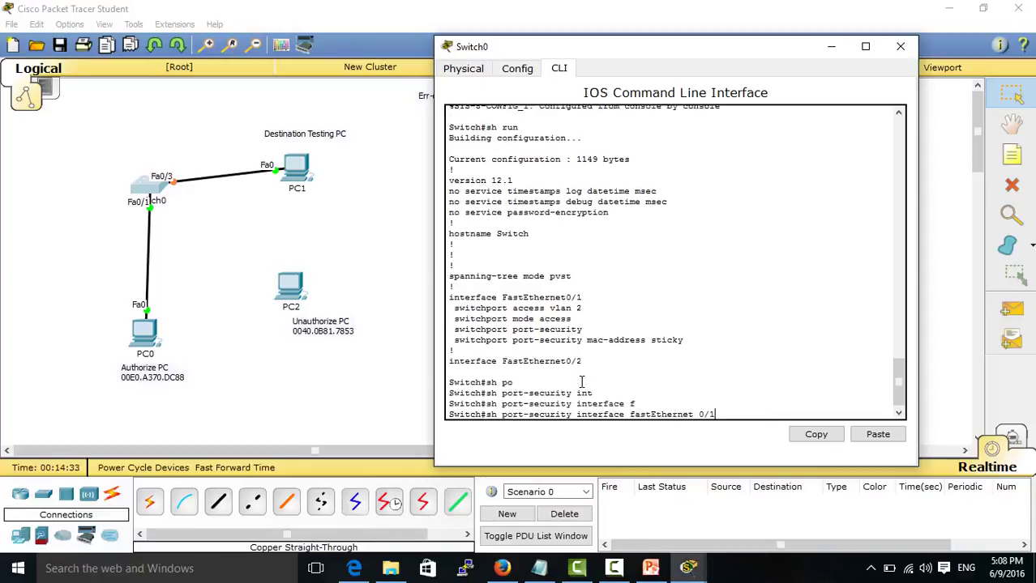
key("Return")
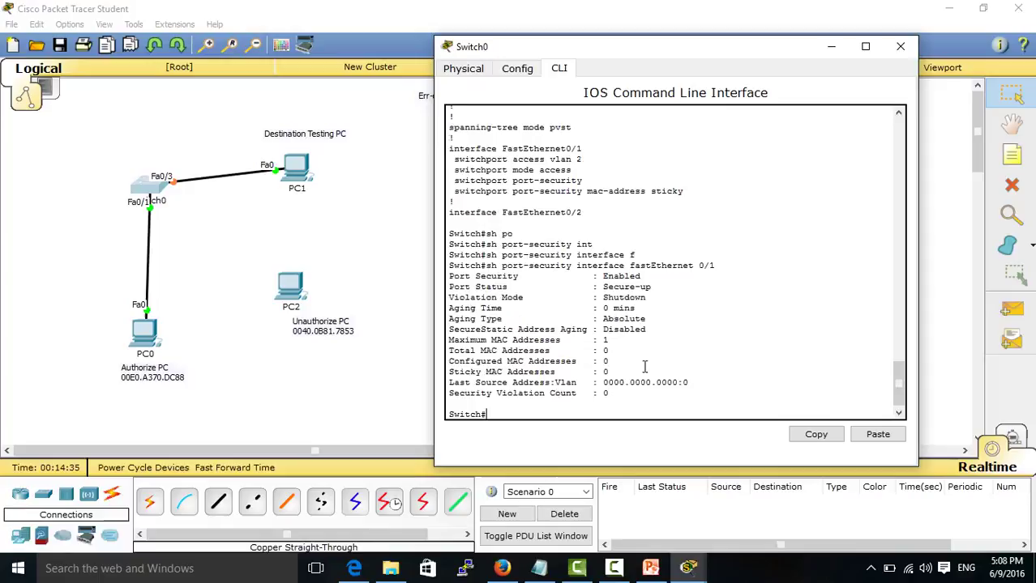
left_click_drag(652, 279, 663, 301)
left_click(514, 288)
left_click(664, 303)
Close the Switch0 window and toggle between Simulation and Realtime modes.
left_click(349, 373)
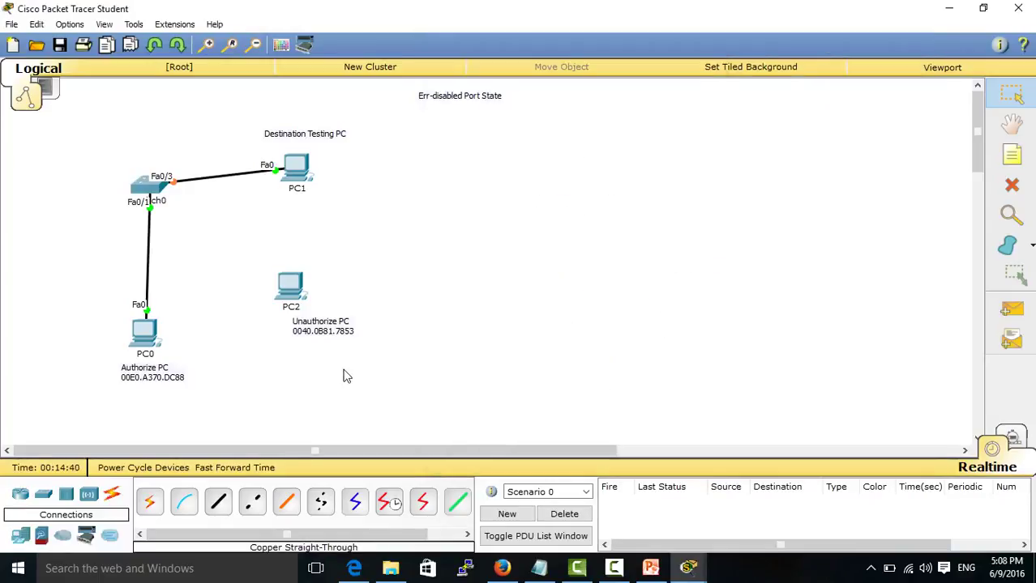
left_click(1011, 438)
left_click(1013, 440)
left_click(1012, 438)
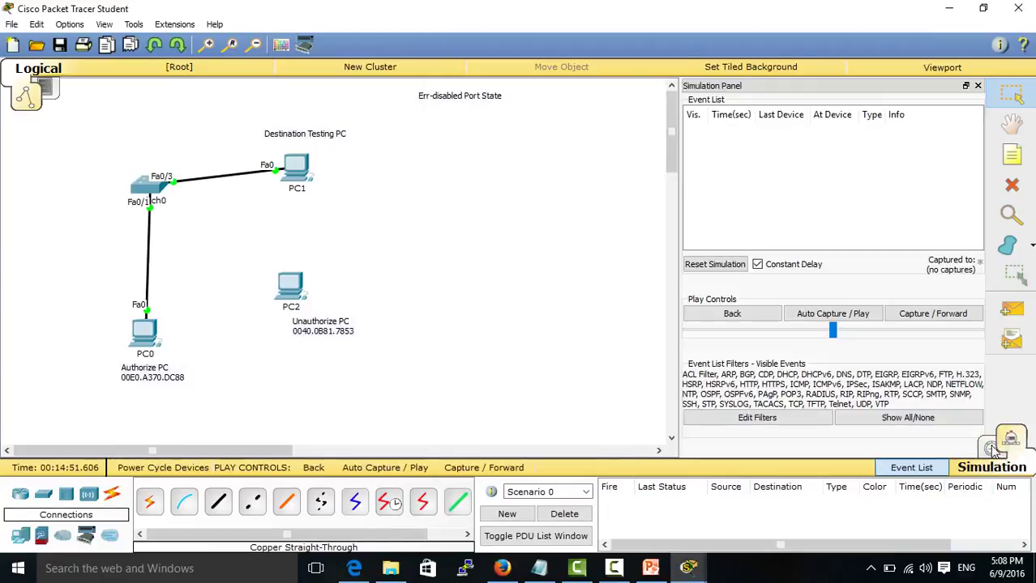
left_click(990, 450)
left_click(1013, 439)
left_click(990, 450)
Send a simple PDU ping from PC0 to PC1, clear it, and reopen Switch0's CLI.
left_click(1011, 309)
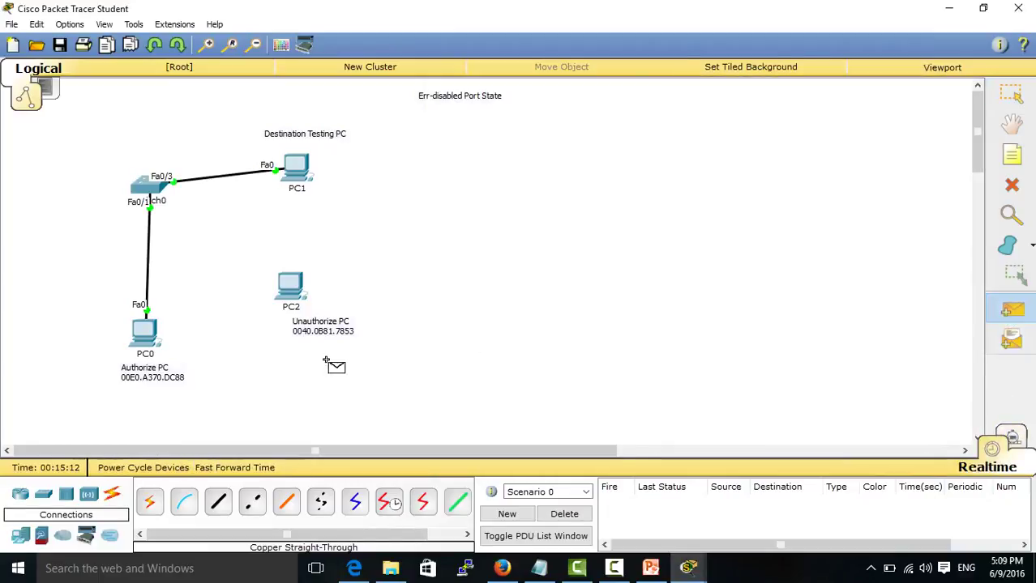
left_click(143, 333)
left_click(301, 166)
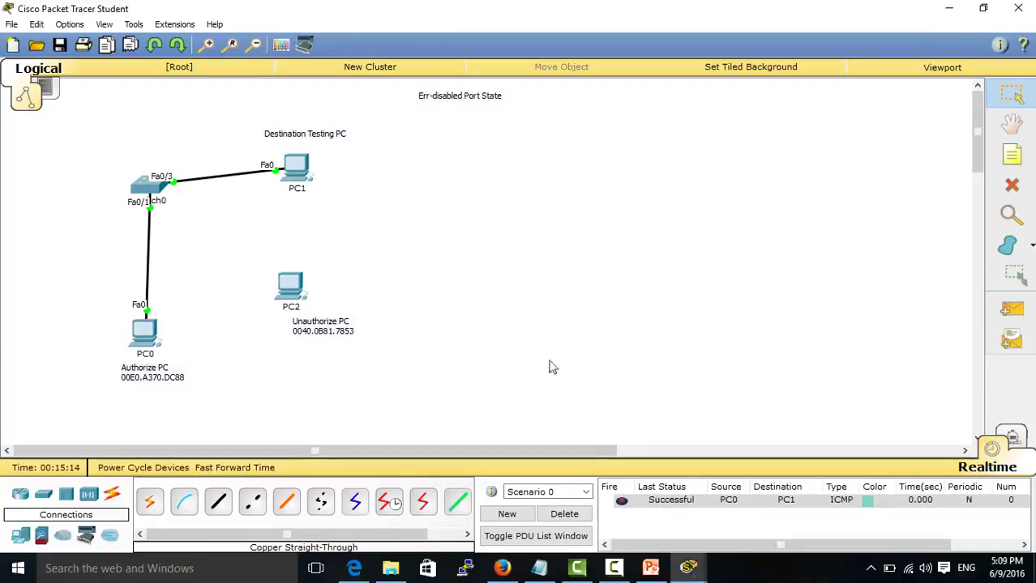
left_click(581, 517)
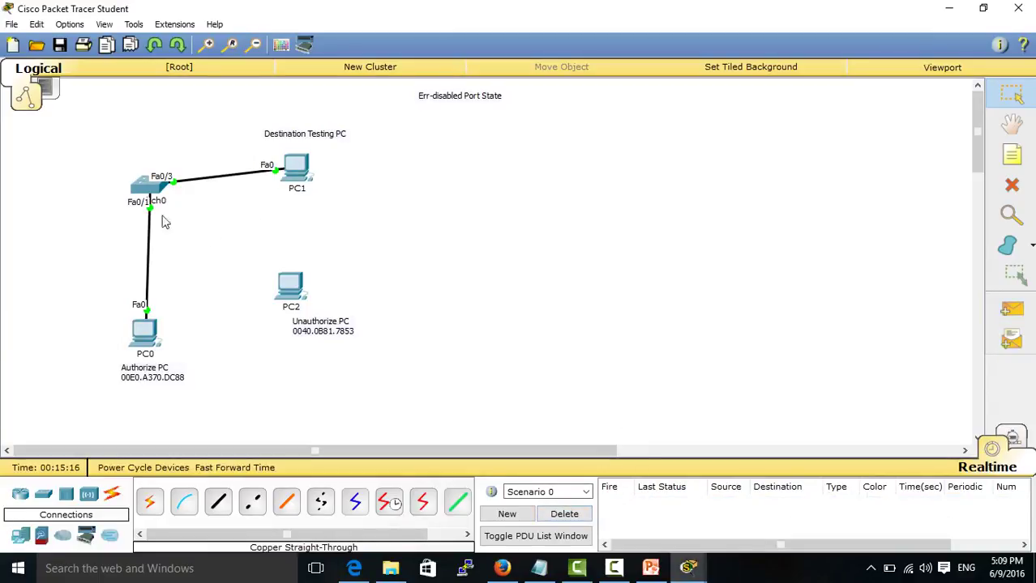
left_click(148, 191)
Rerun show port-security interface fa0/1 and highlight the learned sticky MAC address.
type("sh run")
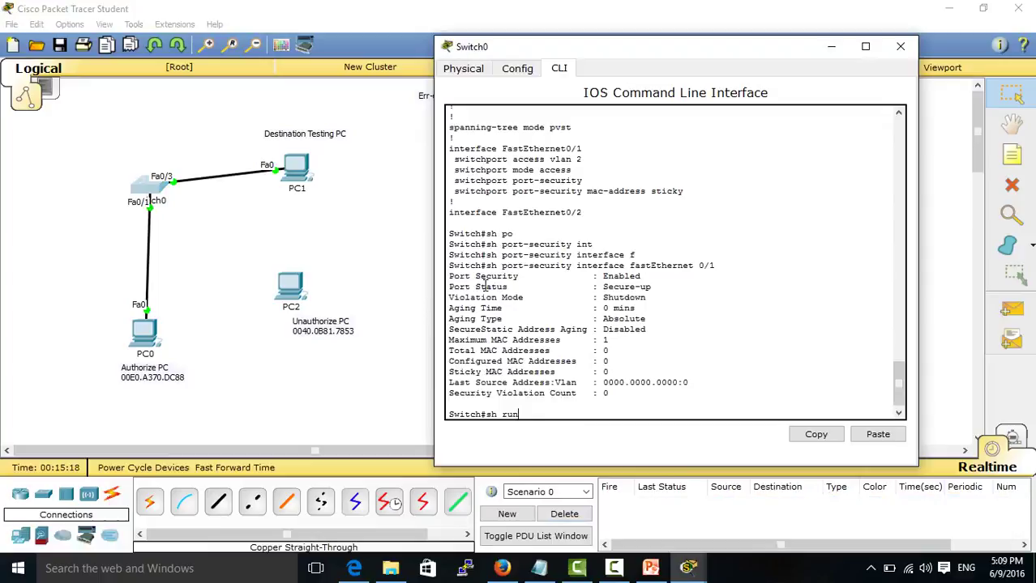
key("Up")
key("Return")
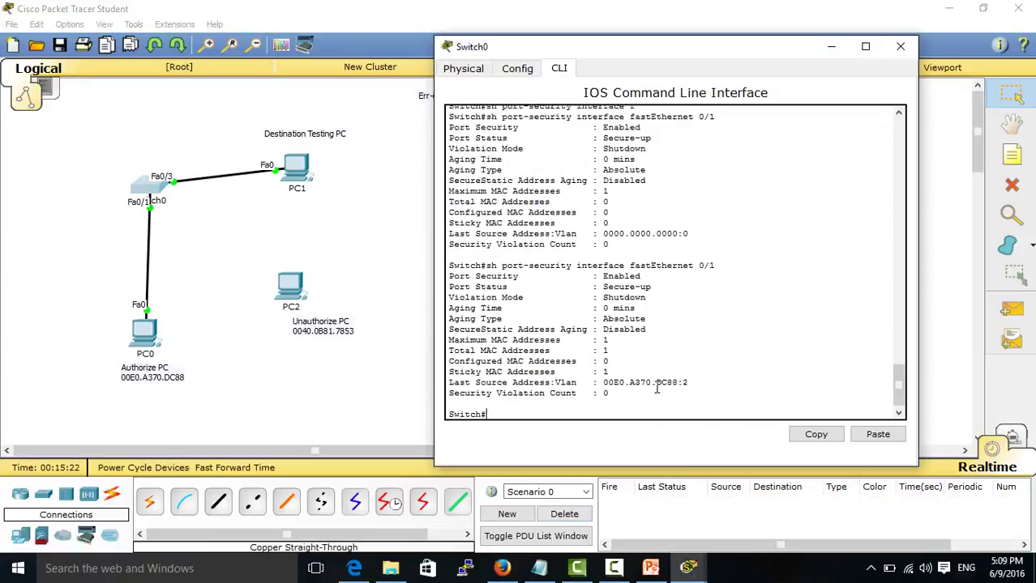
left_click_drag(656, 382, 687, 384)
left_click(688, 383)
left_click(607, 393)
Run show interfaces fastEthernet 0/1 and highlight its up/connected status line.
type("sh int")
key("Tab")
type("f")
key("Tab")
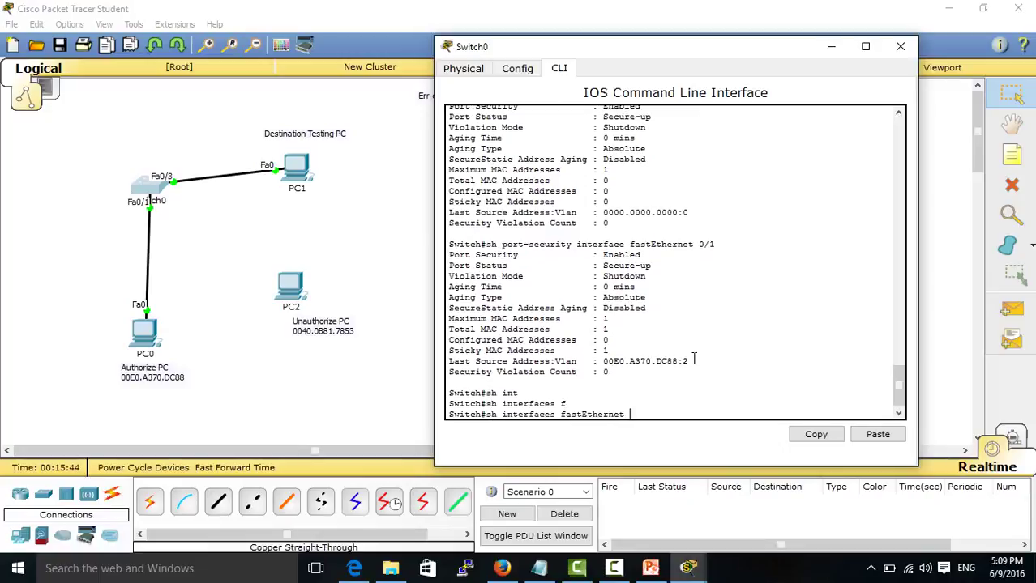
type("0/1")
key("Return")
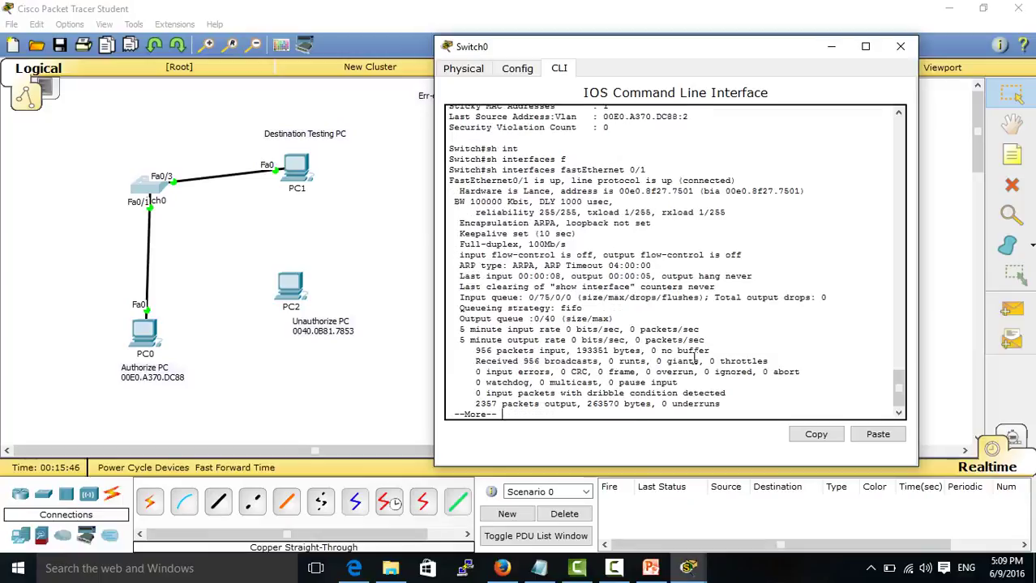
left_click_drag(734, 180, 438, 162)
Remove the cable linking PC0 to Switch0.
left_click(448, 170)
left_click(279, 259)
left_click(1008, 191)
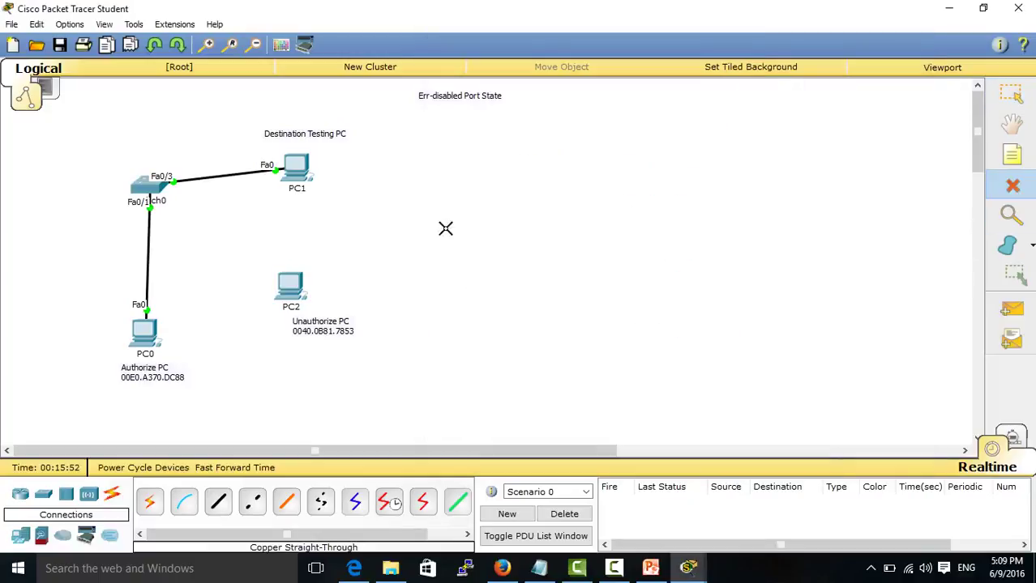
left_click(150, 233)
key("Escape")
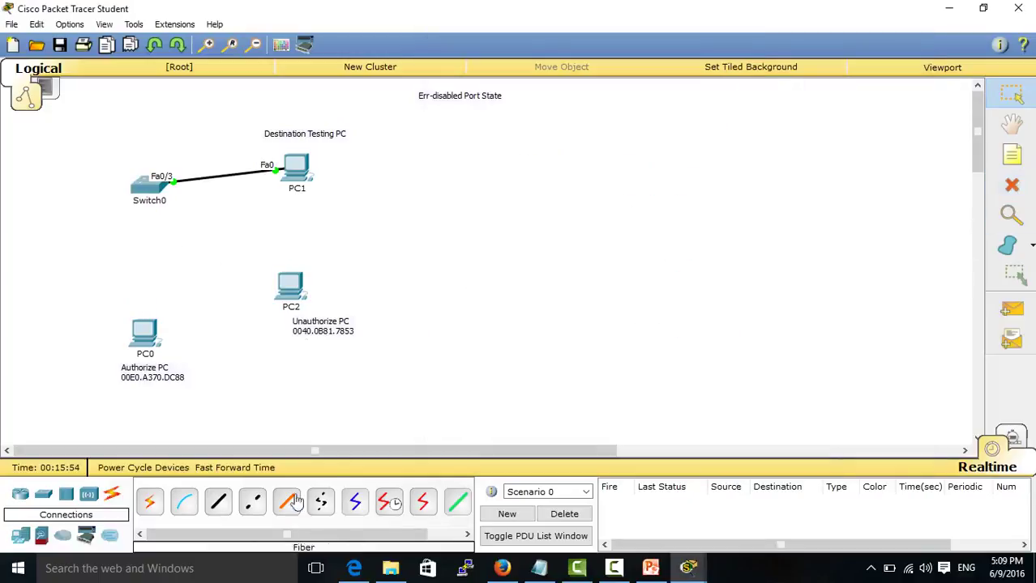
Connect PC2's FastEthernet0 to Switch0's Fa0/1 with a copper straight-through cable.
left_click(219, 502)
left_click(290, 282)
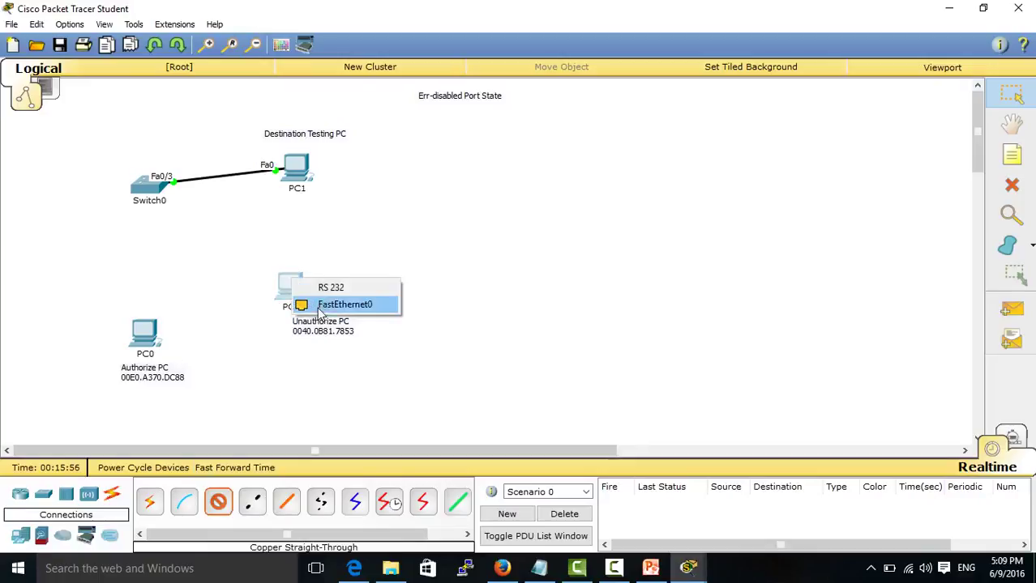
left_click(304, 303)
left_click(156, 194)
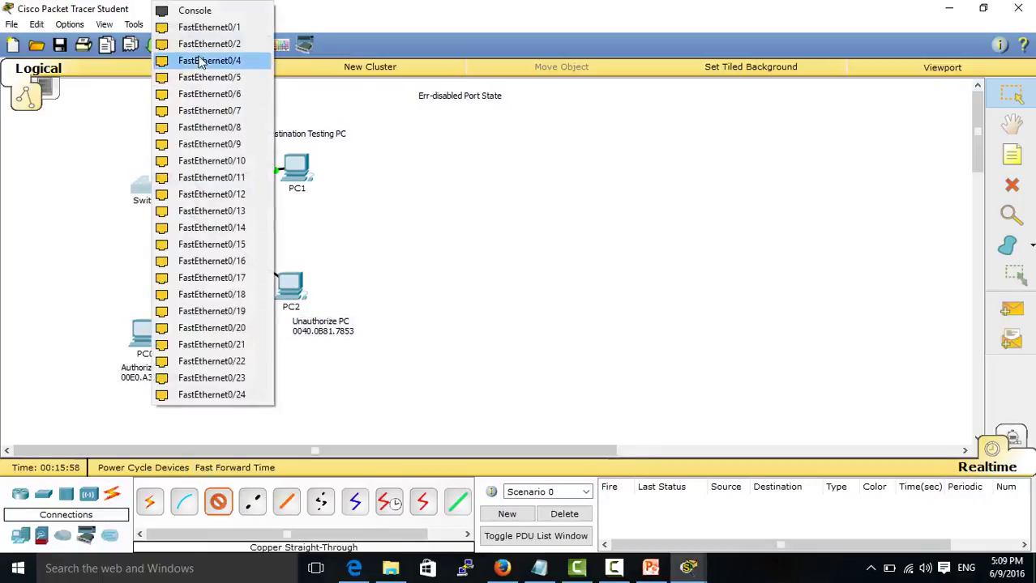
left_click(215, 25)
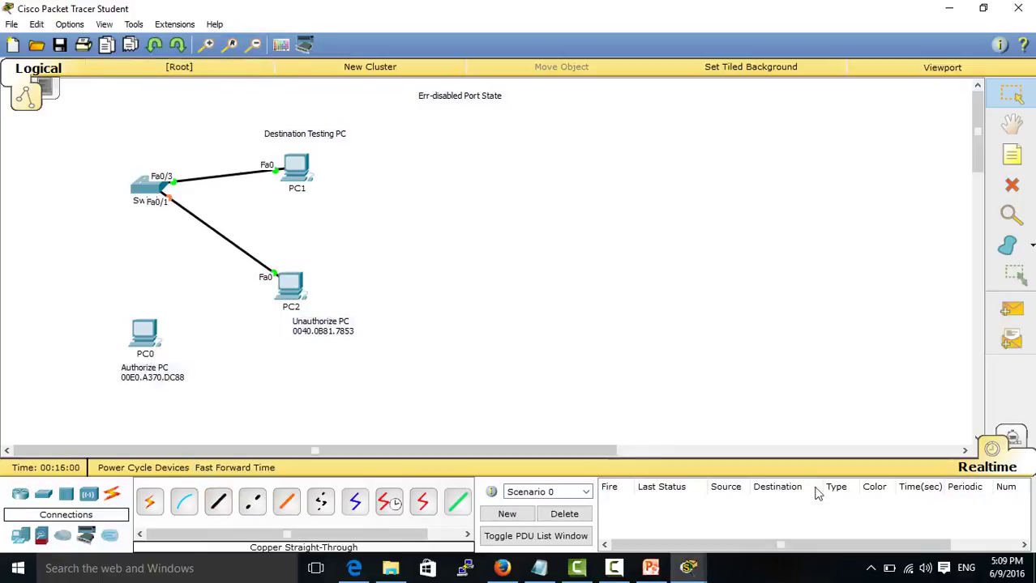
Send a simple PDU ping from PC2 to PC1, which fails.
left_click(1013, 438)
left_click(1013, 438)
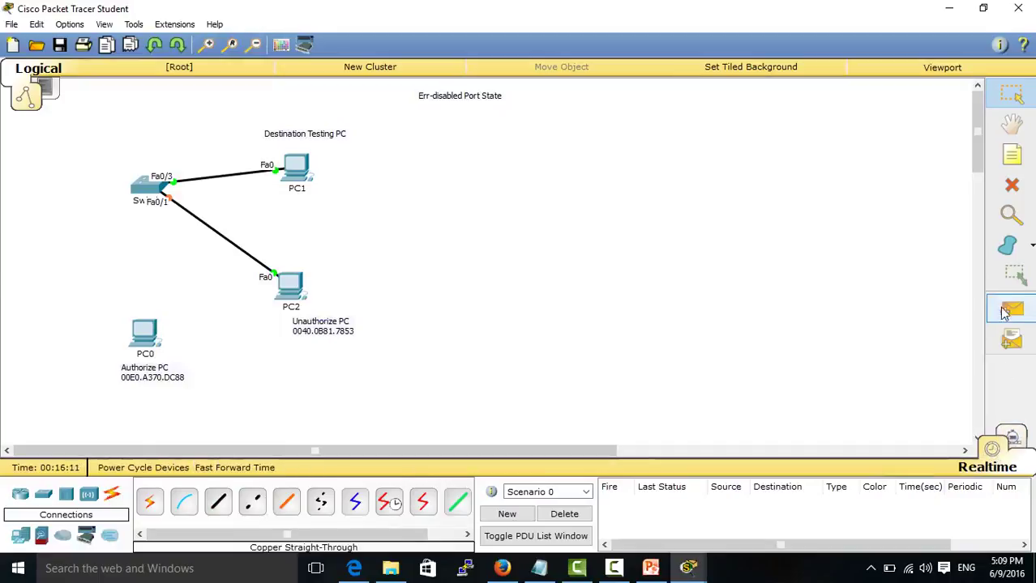
left_click(1011, 310)
left_click(290, 285)
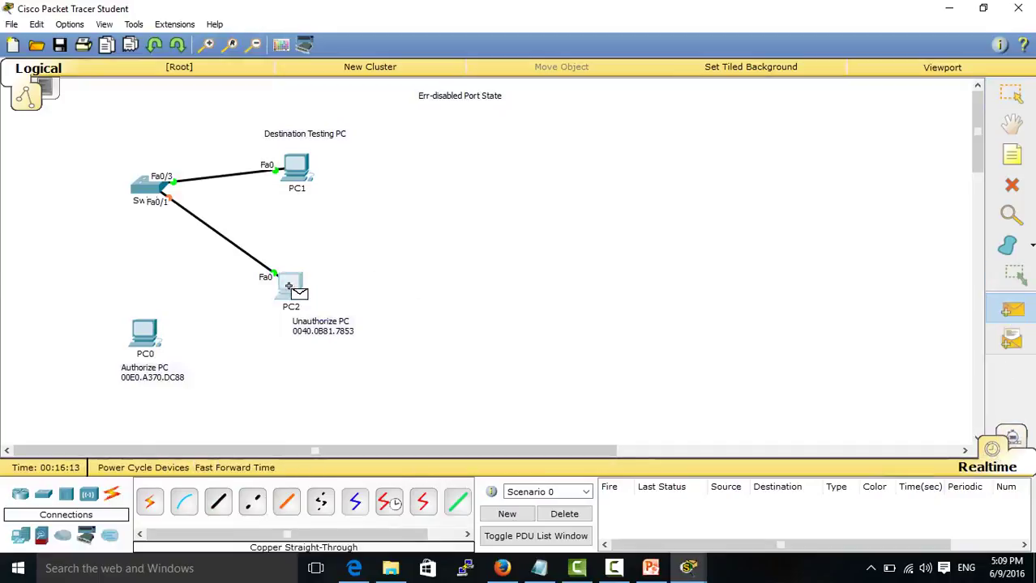
left_click(297, 170)
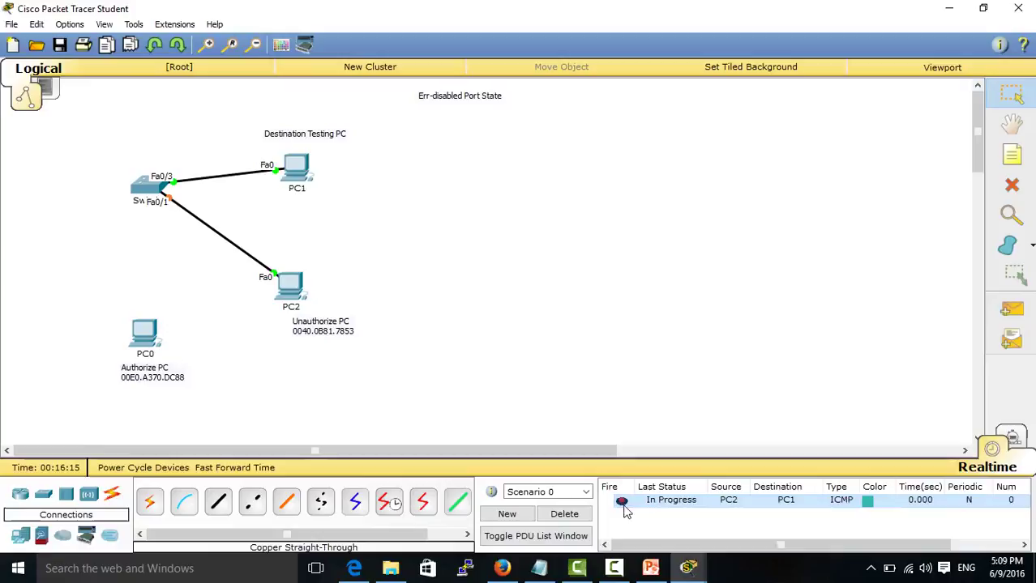
left_click(568, 517)
left_click(1011, 309)
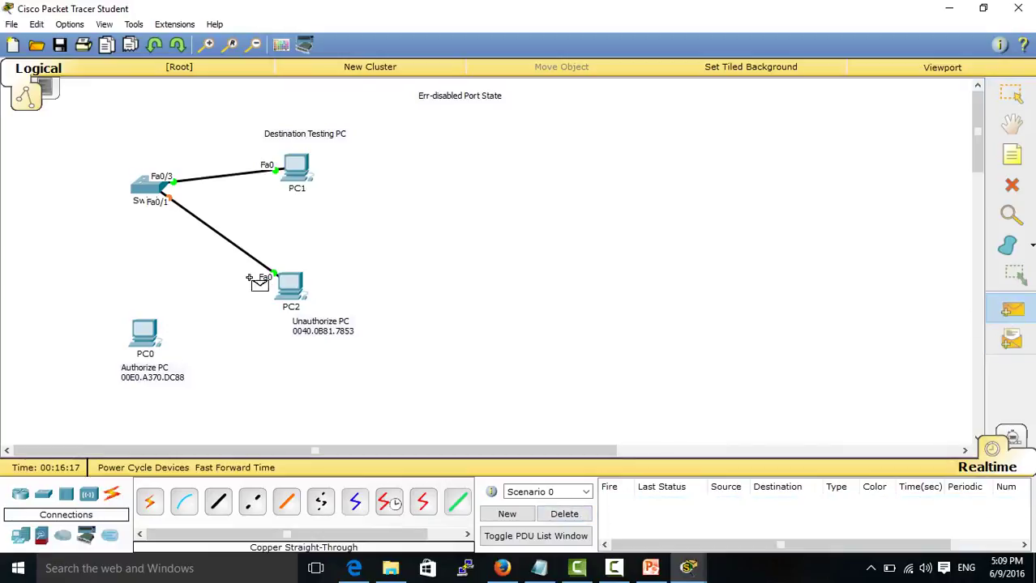
left_click(288, 288)
left_click(299, 171)
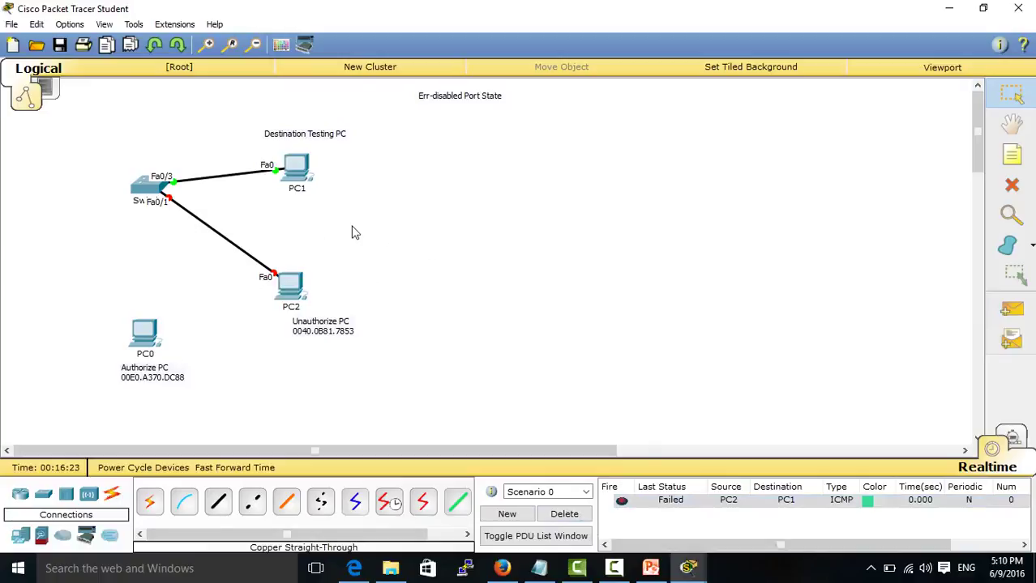
Rerun show interfaces fa0/1 on Switch0 and highlight its down (err-disabled) status.
left_click(154, 188)
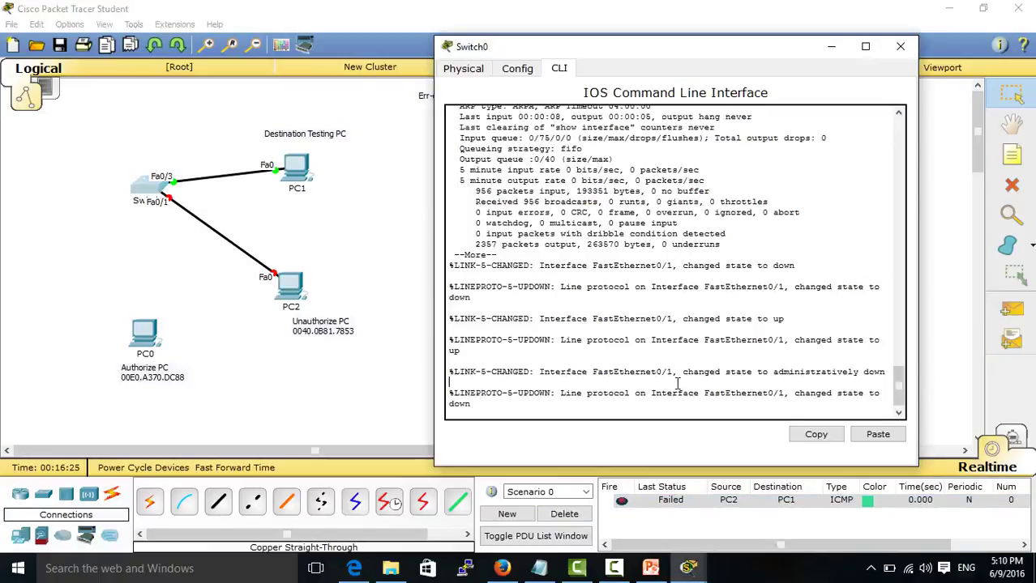
key("Return")
key("Up")
key("Return")
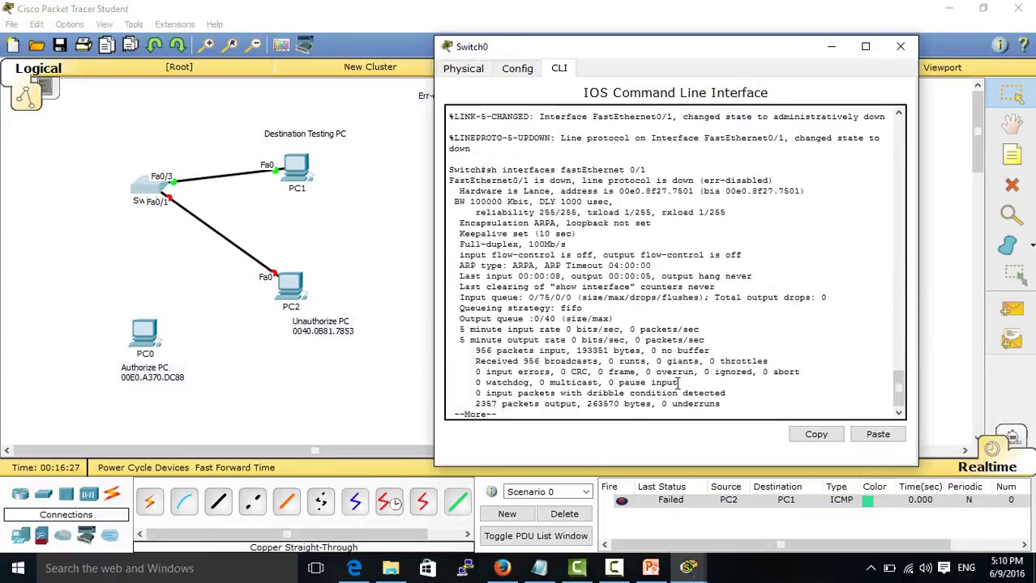
left_click_drag(774, 180, 675, 180)
left_click_drag(774, 180, 447, 181)
left_click(644, 197)
left_click_drag(774, 180, 589, 180)
left_click(662, 180)
On the Err-Disable slide's causes list, highlight the Port Security Violation bullet.
left_click(650, 568)
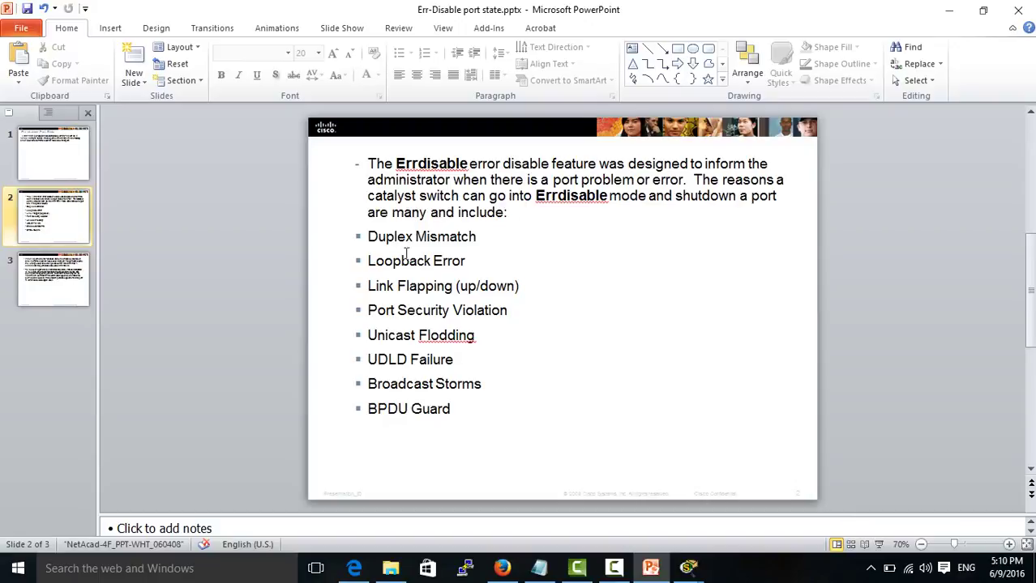
left_click_drag(368, 236, 497, 376)
left_click(566, 370)
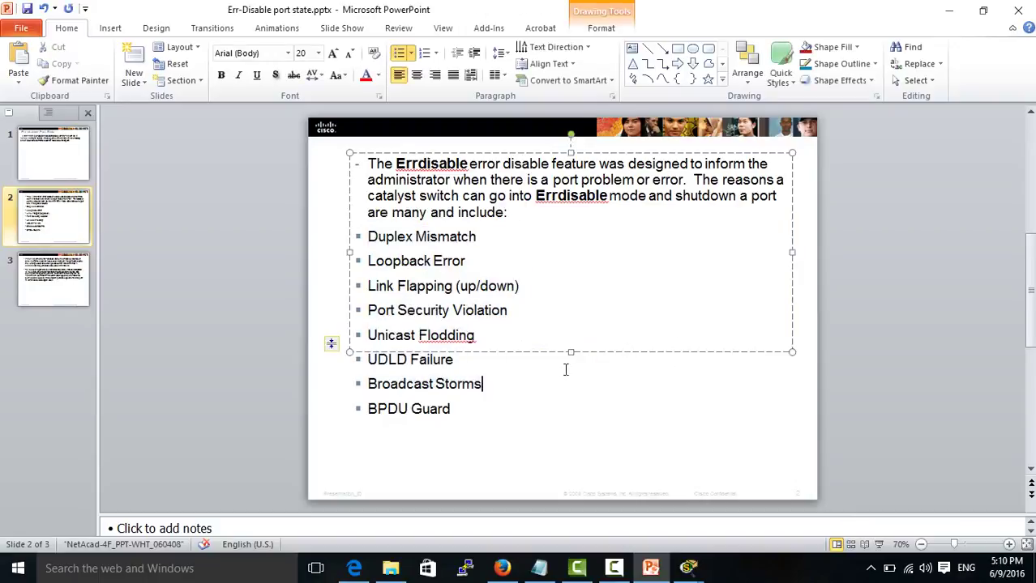
left_click_drag(518, 312, 380, 316)
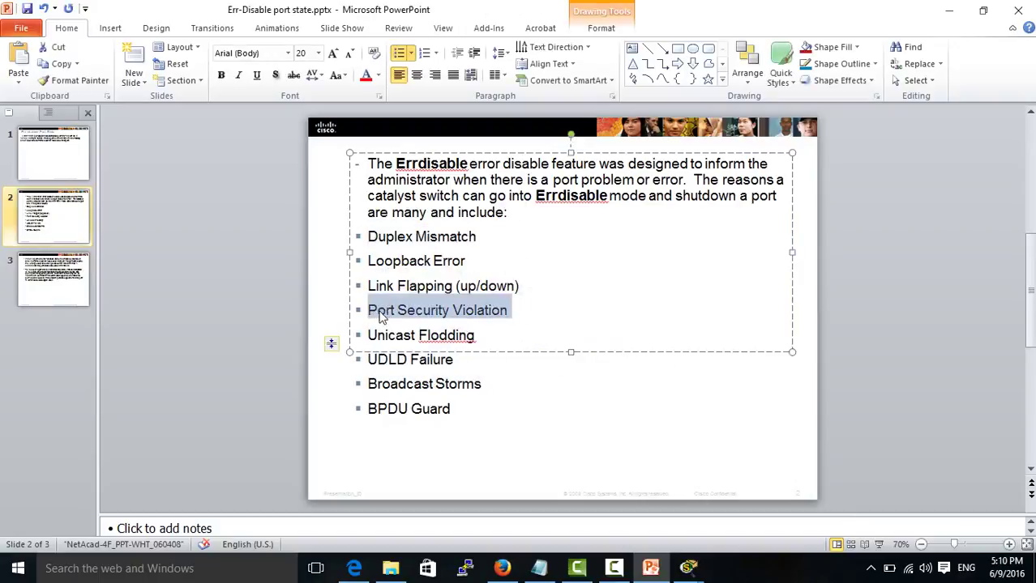
left_click(381, 316)
left_click_drag(510, 310, 383, 312)
left_click(566, 194)
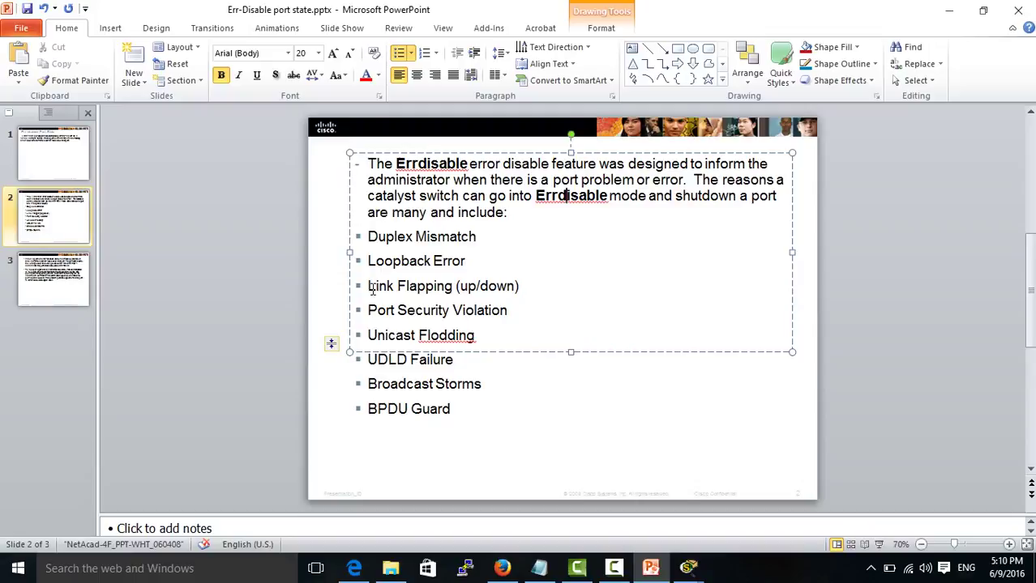
Highlight the Link Flapping bullet, then minimize PowerPoint.
left_click_drag(366, 288, 455, 288)
left_click(437, 301)
left_click(559, 309)
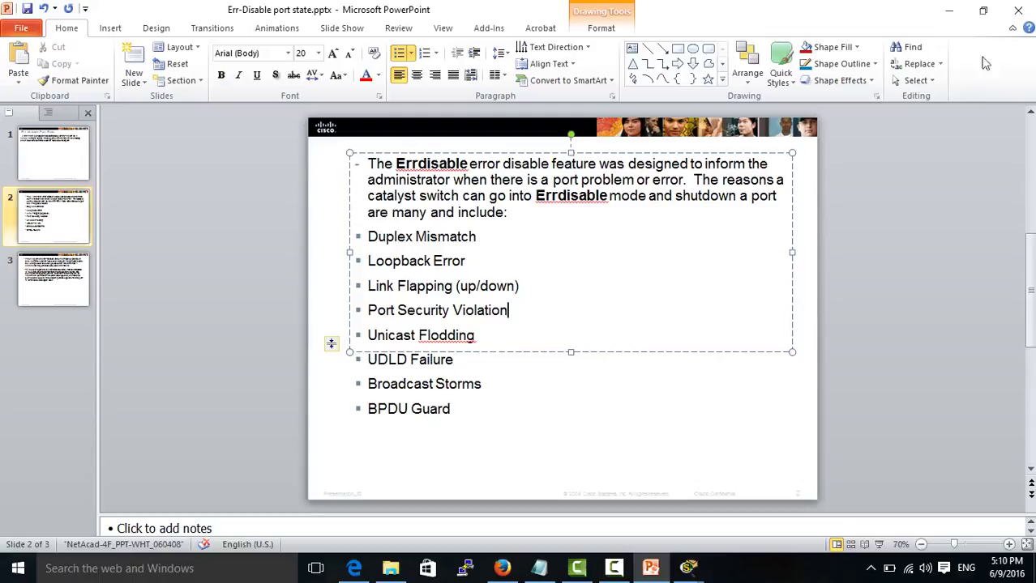
left_click(950, 9)
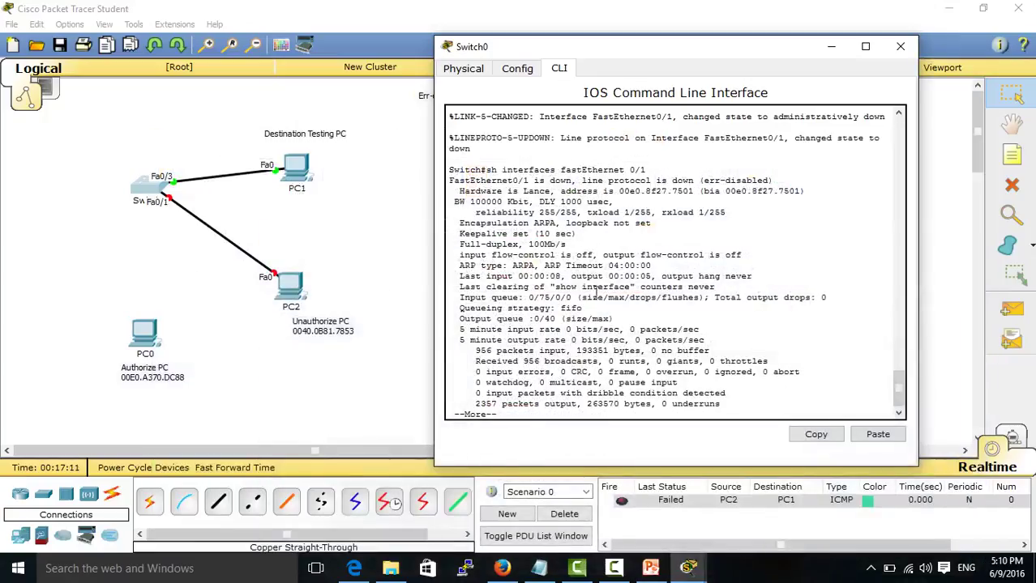
Reopen Switch0's CLI and enter configure terminal, then interface fastEthernet 0/1.
left_click(310, 235)
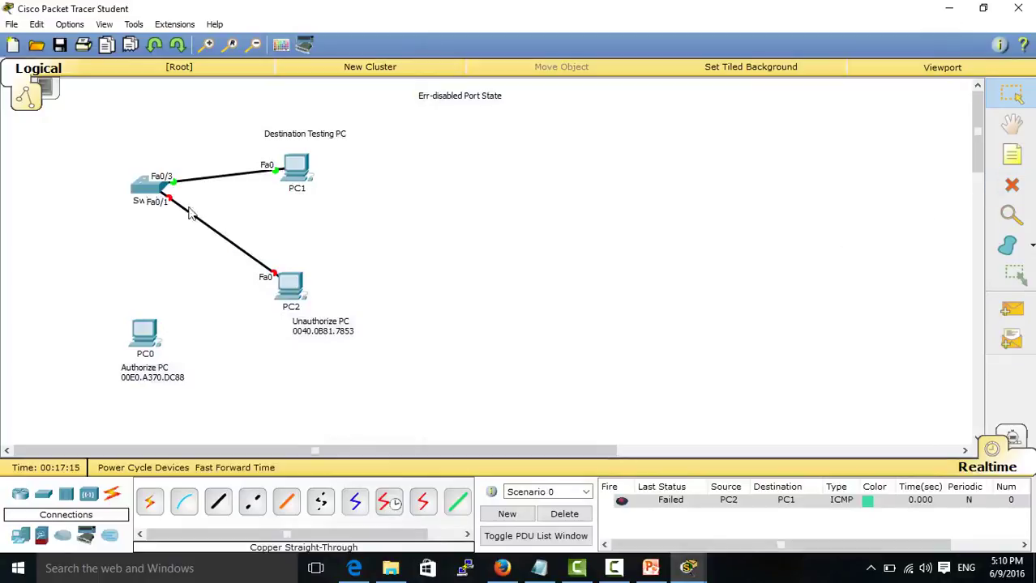
left_click(162, 200)
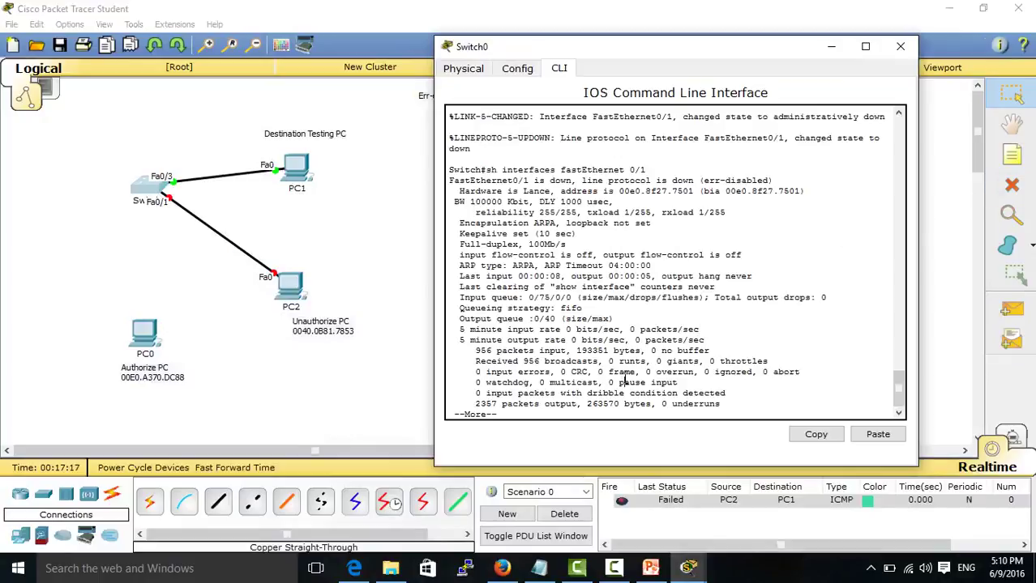
key("Return")
key("Return")
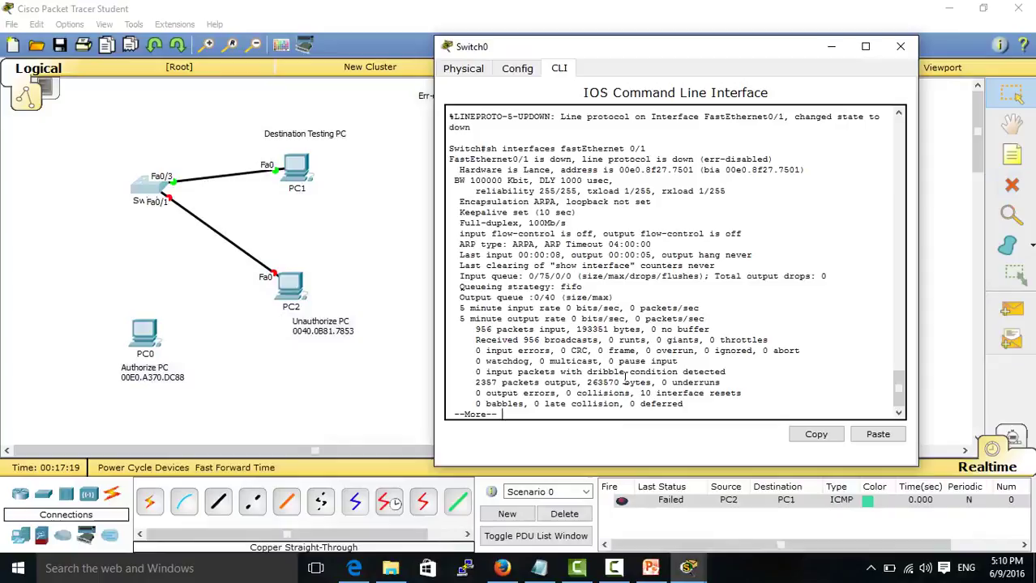
type("qconfi")
key("Tab")
type("t")
key("Tab")
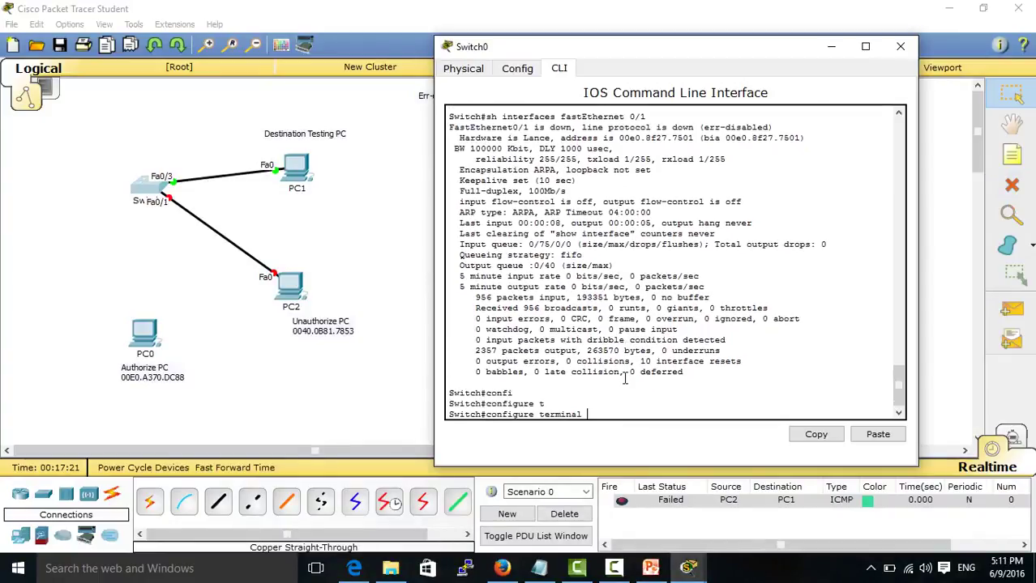
key("Return")
key("Return")
type("int")
key("Tab")
type("f")
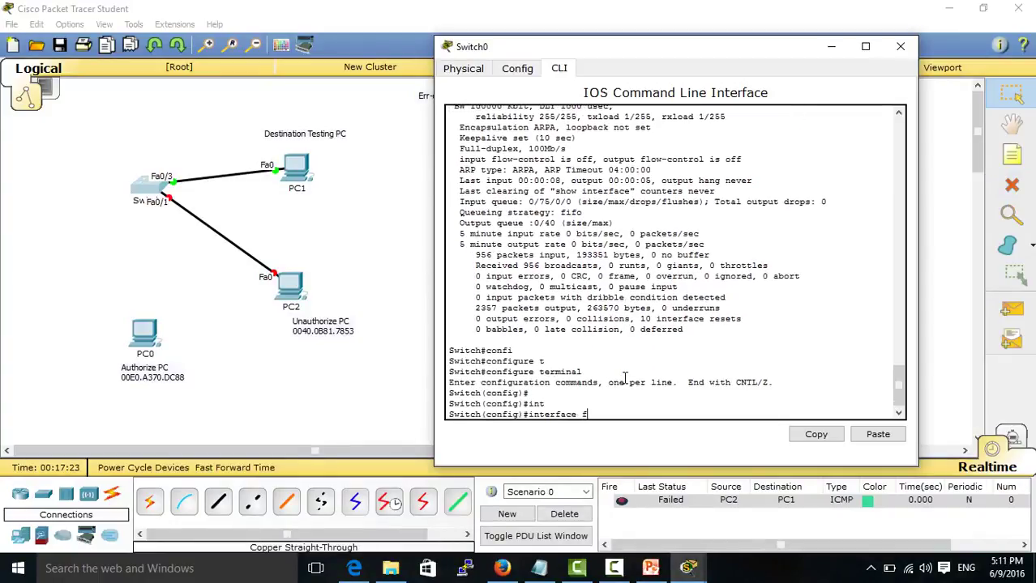
key("Tab")
type("0/1")
key("Return")
key("Return")
key("Return")
key("Return")
key("Return")
key("Return")
key("Return")
key("Return")
key("Return")
key("Return")
key("Return")
key("Return")
key("Return")
key("Return")
key("Return")
key("Return")
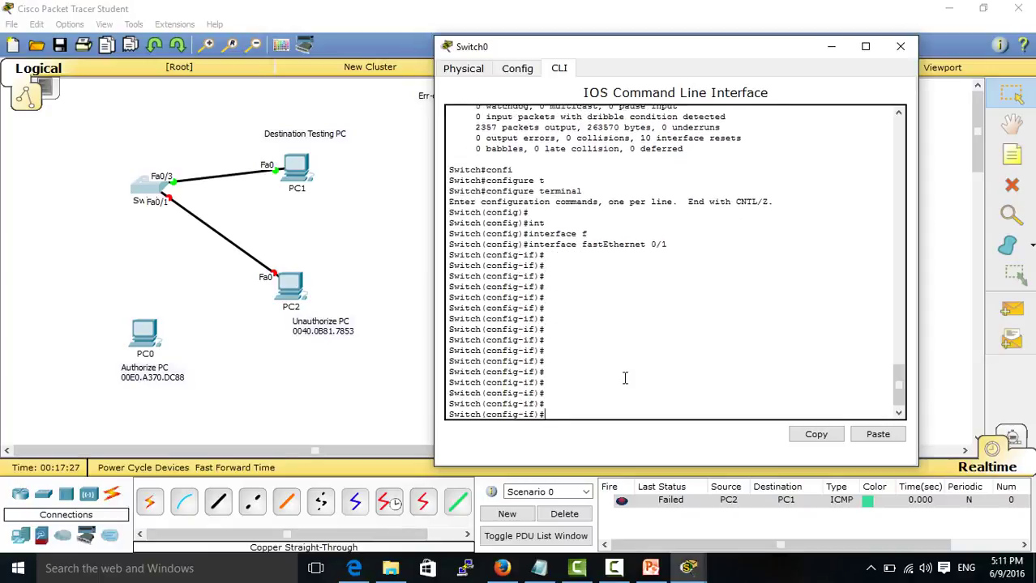
Reset Fa0/1 with shutdown followed by no shutdown.
type("sh")
key("Tab")
key("Return")
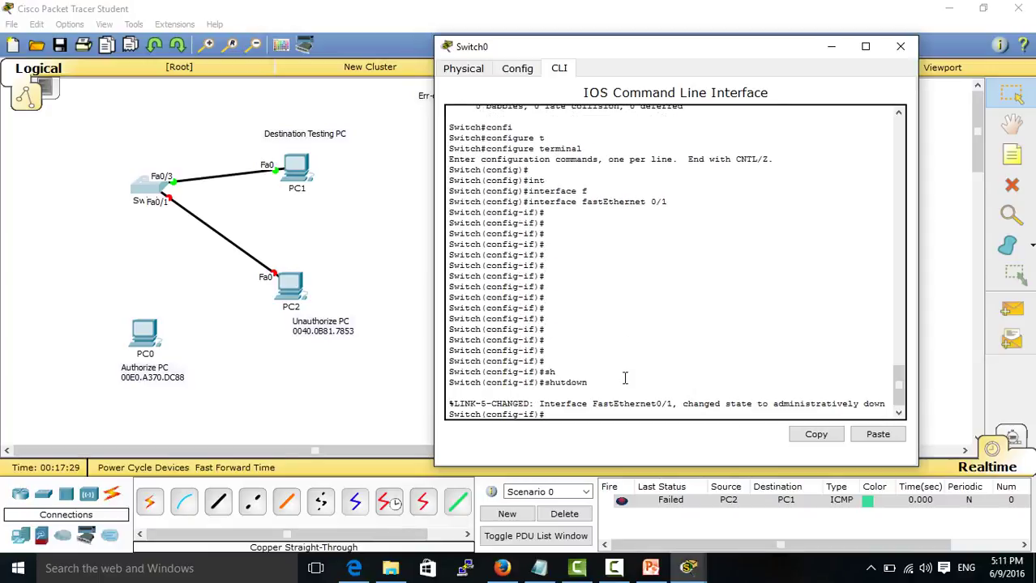
type("no sh")
key("Tab")
key("Return")
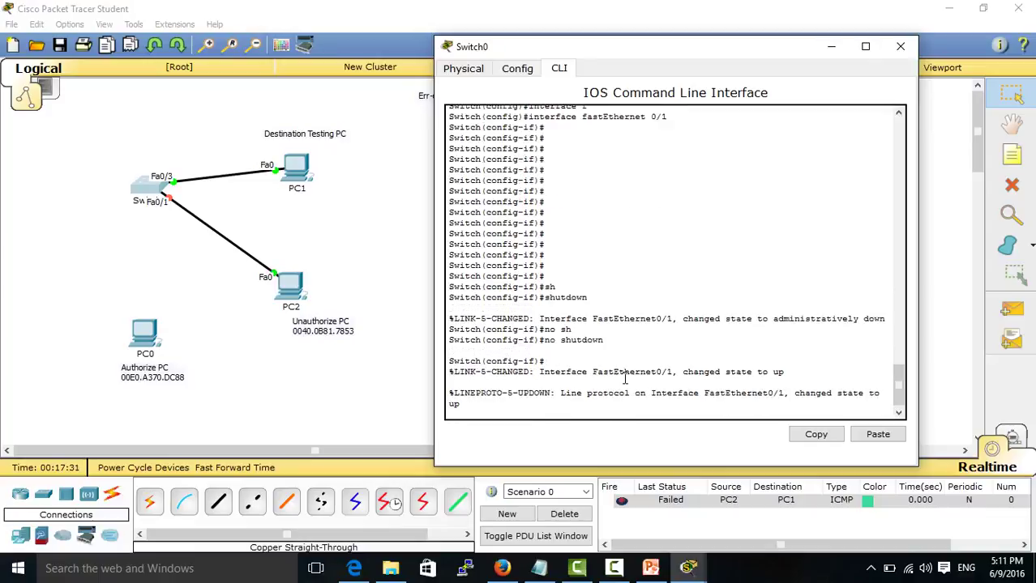
Close the CLI, toggle Simulation/Realtime, and switch to the err-disable slides.
left_click(308, 285)
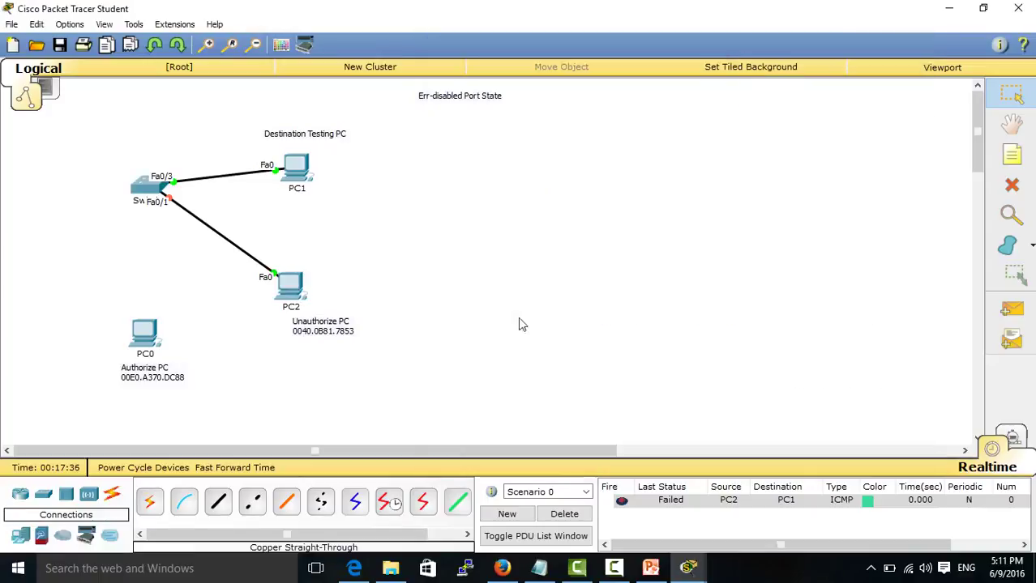
left_click(1012, 442)
left_click(991, 449)
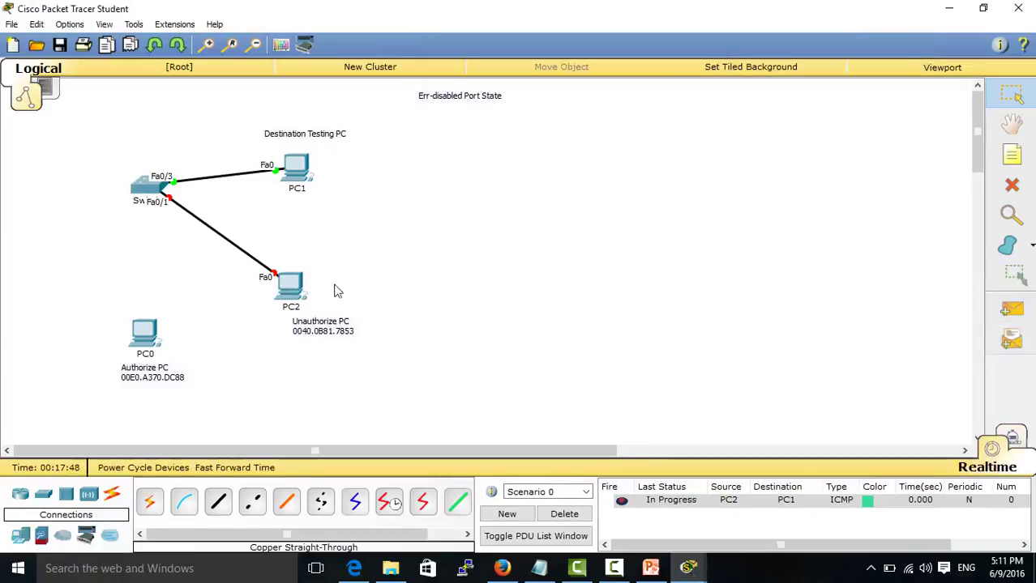
left_click(650, 568)
Go through slide 3's shutdown then no shutdown recovery steps and Errdisable state explanation.
left_click(27, 278)
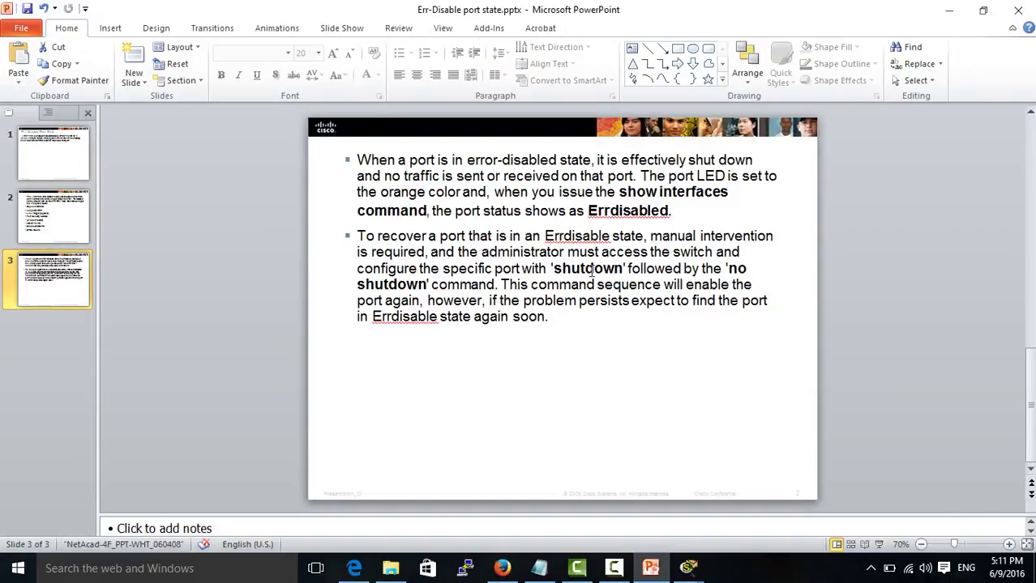
left_click(615, 270)
left_click(679, 269)
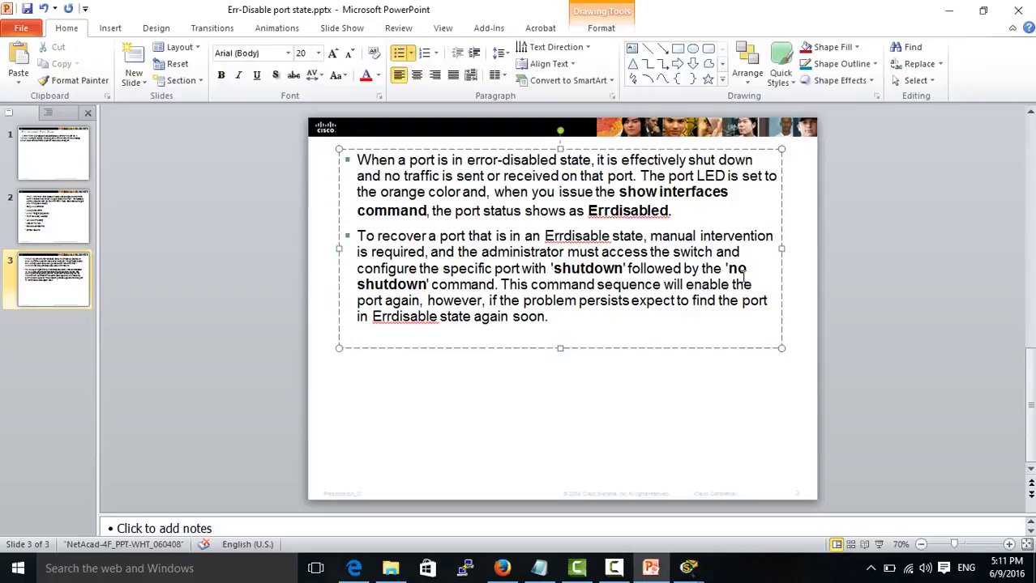
left_click(740, 274)
left_click(531, 284)
left_click(465, 319)
left_click(564, 324)
Back in Switch0's CLI, cycle Fa0/1 with shutdown and no shutdown again.
left_click(949, 10)
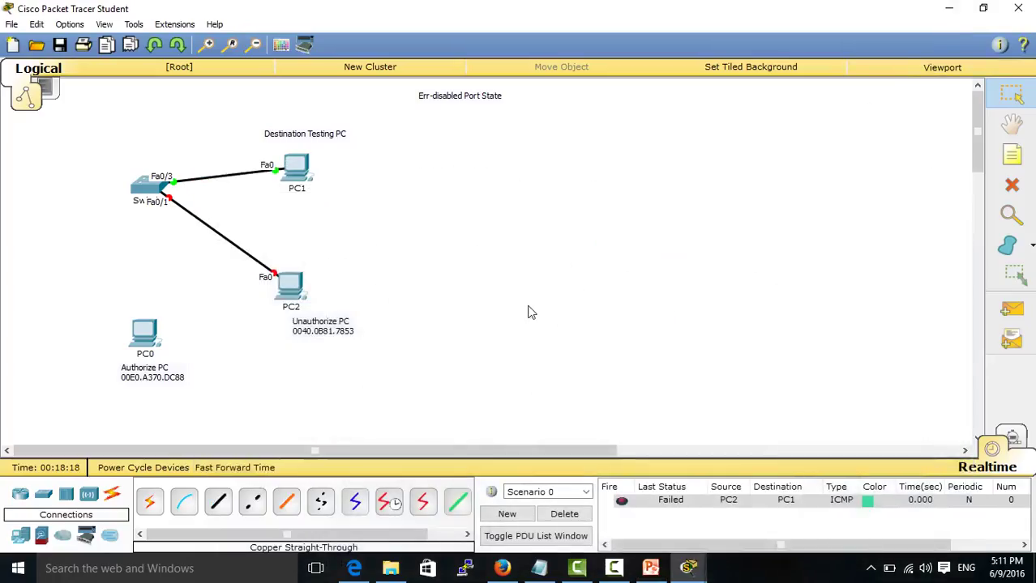
left_click(150, 201)
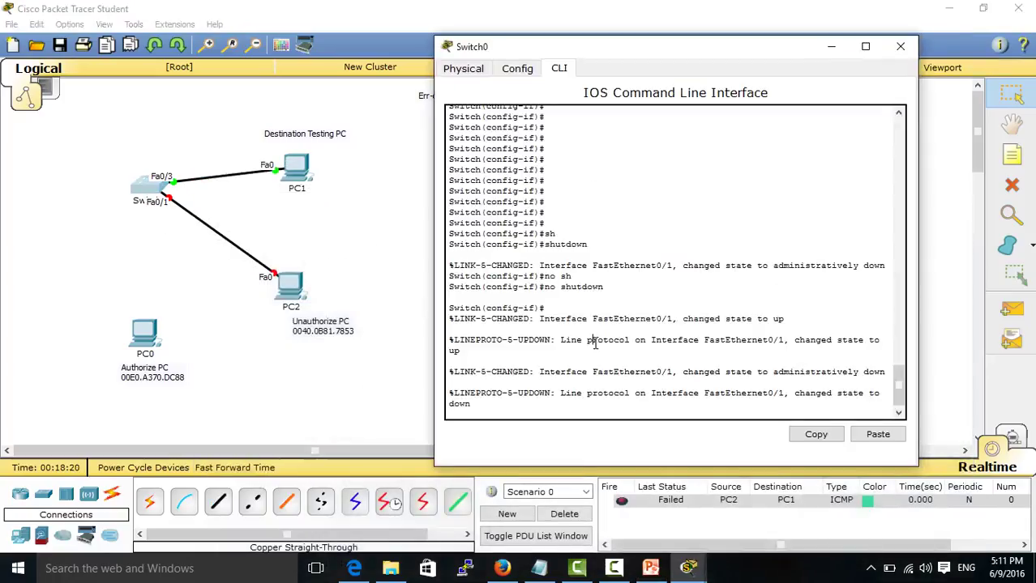
key("Return")
type("sh")
key("Tab")
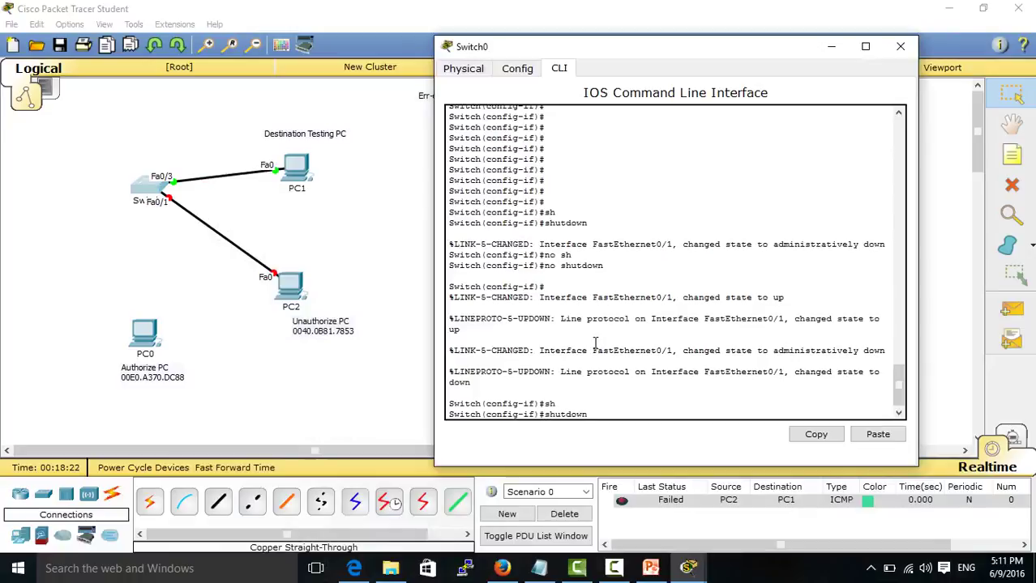
key("Return")
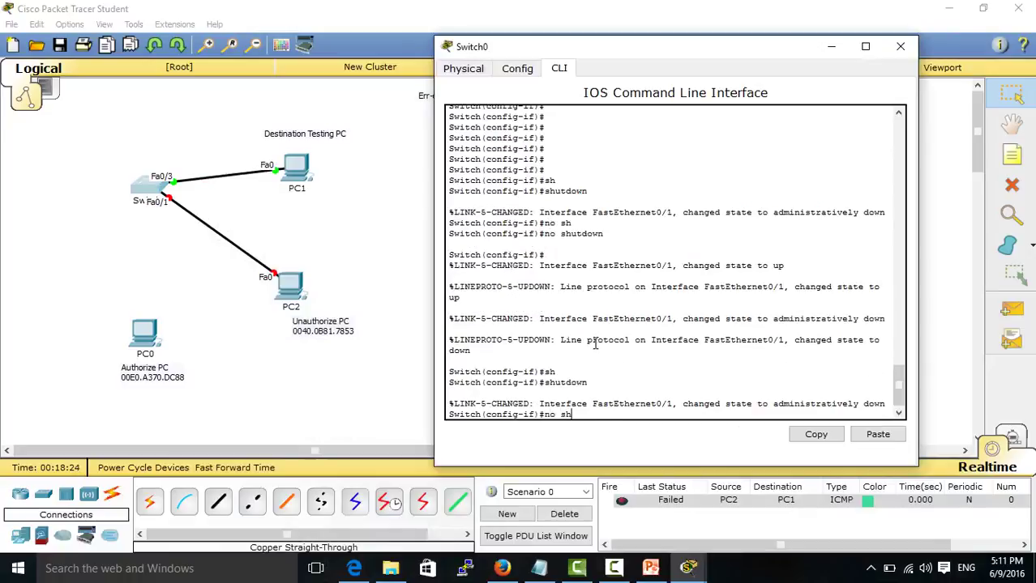
type("no sh")
key("Tab")
key("Return")
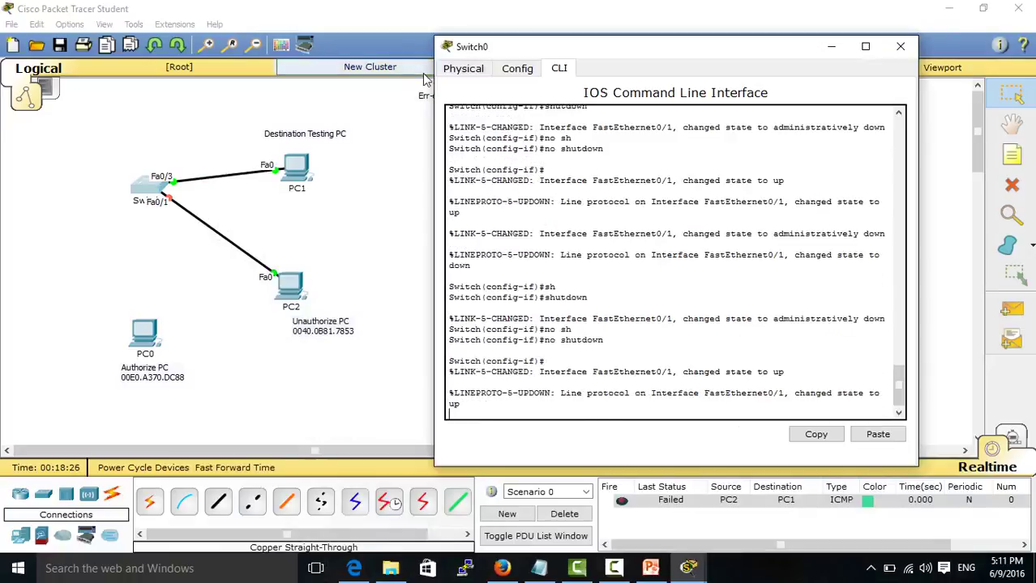
Delete the cable between Switch0 and PC2.
left_click(373, 231)
left_click(1012, 184)
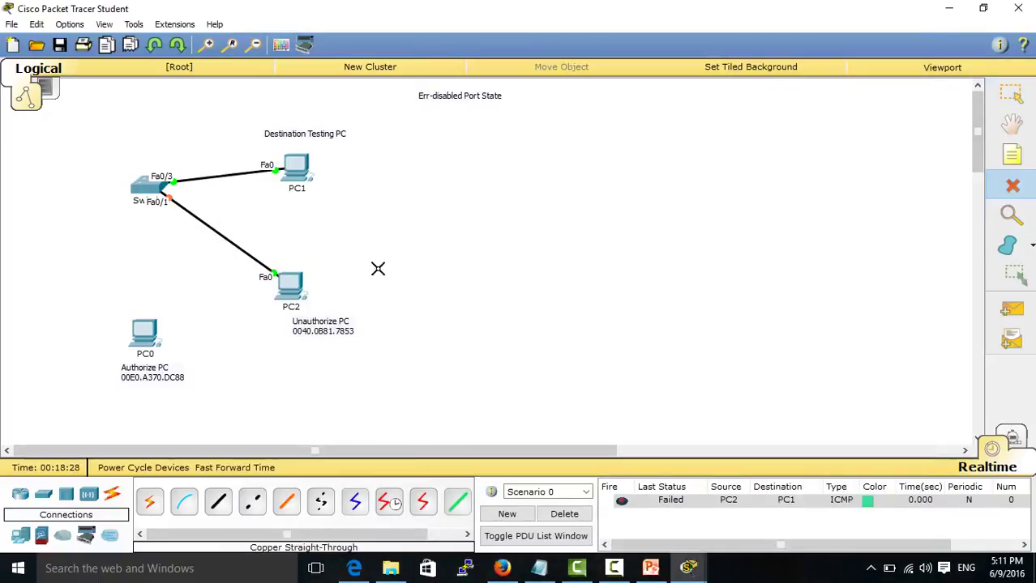
left_click(225, 236)
key("Escape")
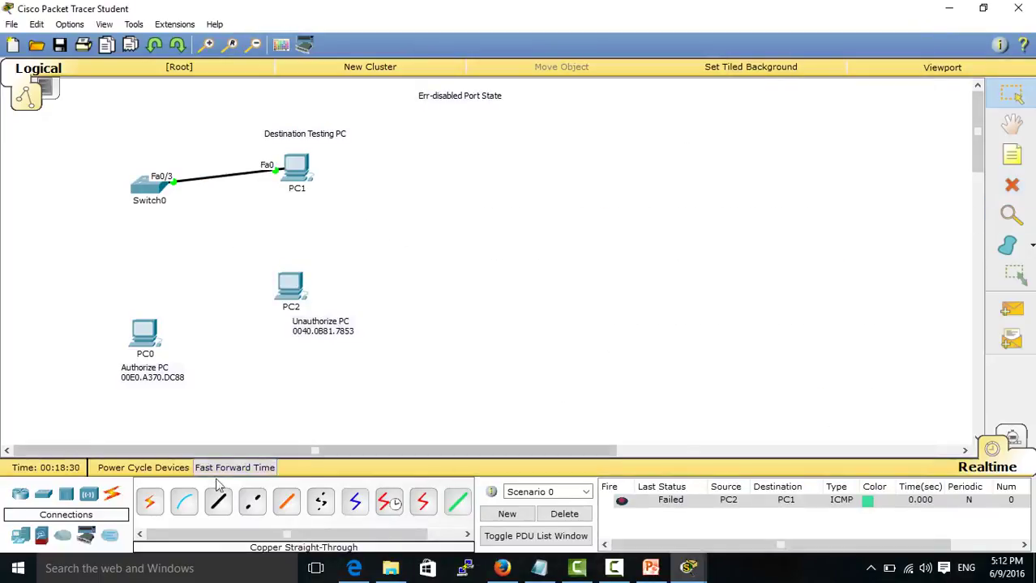
Connect PC0's FastEthernet0 to Switch0 Fa0/1 with a copper straight-through cable.
left_click(218, 503)
left_click(144, 345)
left_click(193, 364)
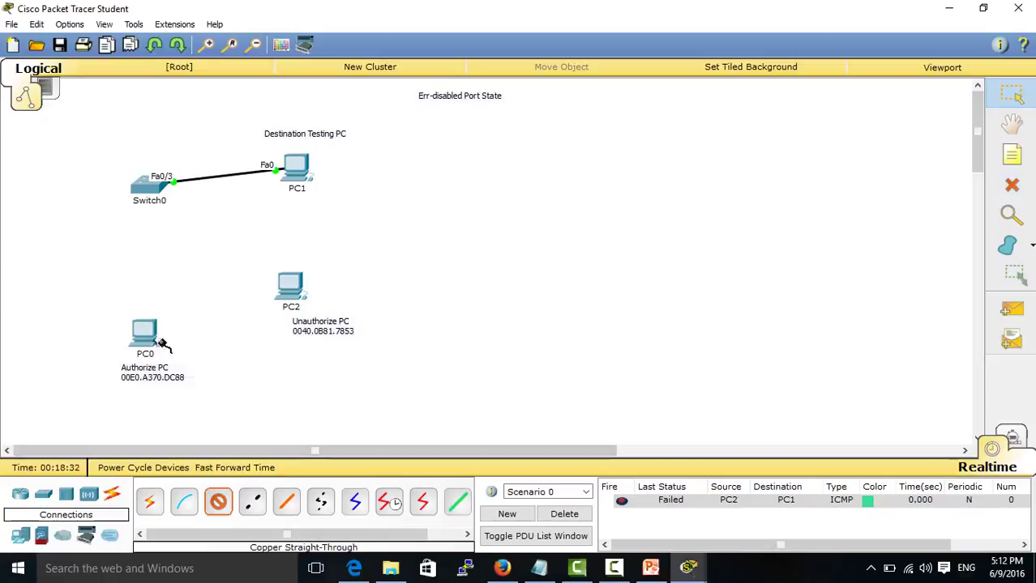
left_click(147, 191)
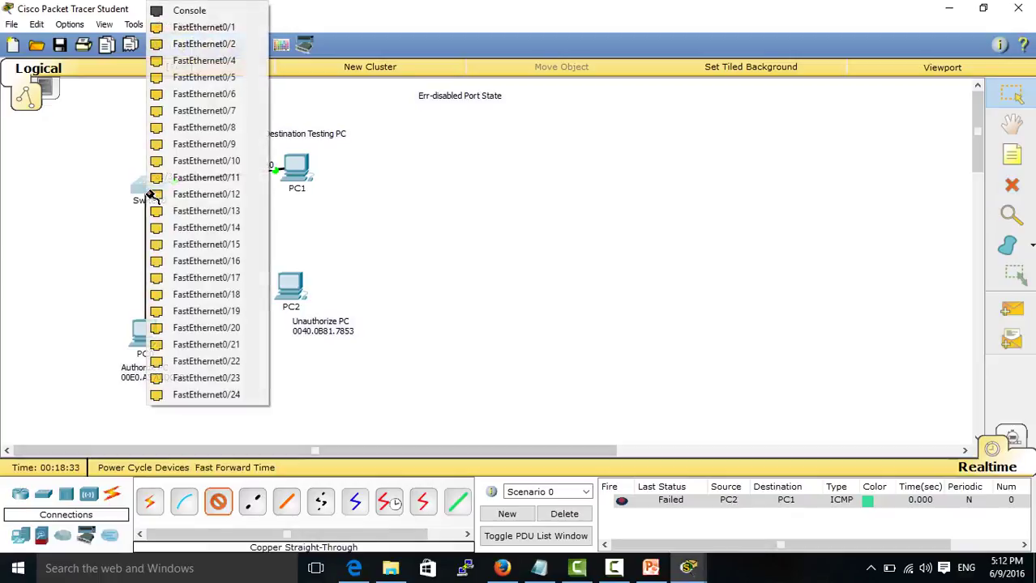
left_click(218, 28)
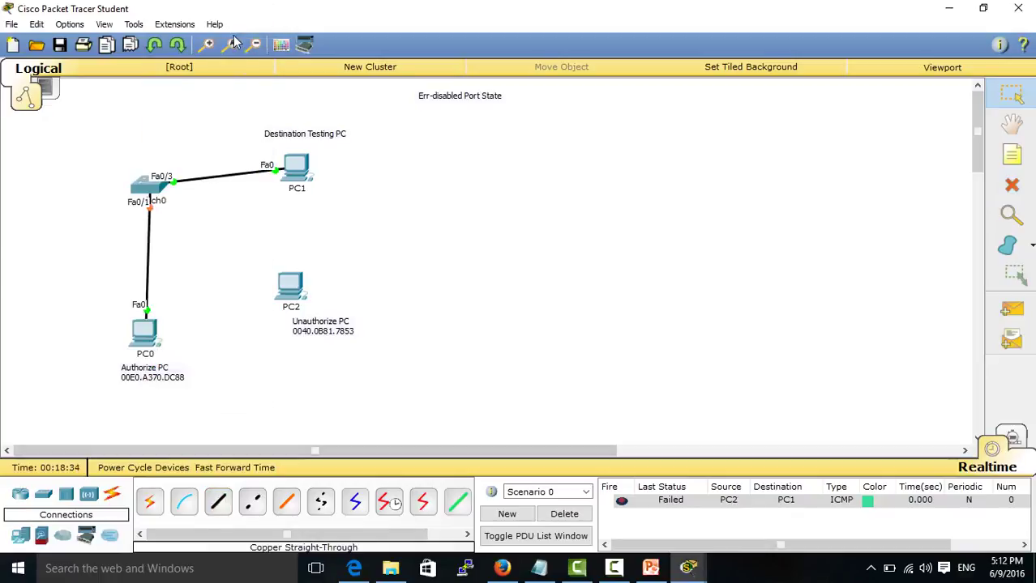
Toggle Simulation and Realtime modes repeatedly to let the new link come up.
left_click(1013, 438)
left_click(1012, 438)
left_click(1012, 438)
left_click(1013, 439)
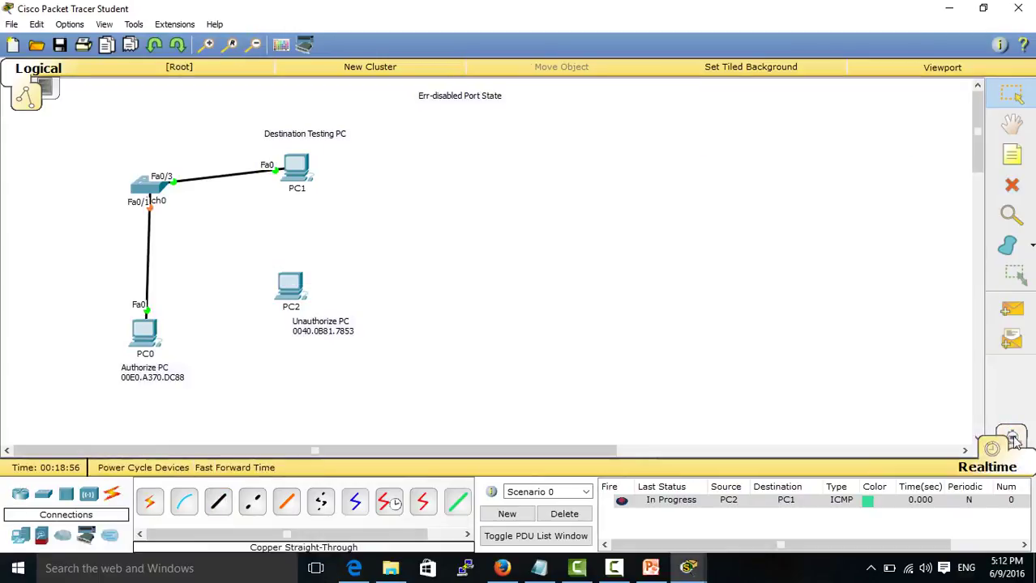
left_click(1012, 439)
left_click(1012, 439)
left_click(1012, 438)
left_click(1012, 439)
Ping PC1 from PC0 with a simple PDU twice, clearing the event list each time.
left_click(1011, 309)
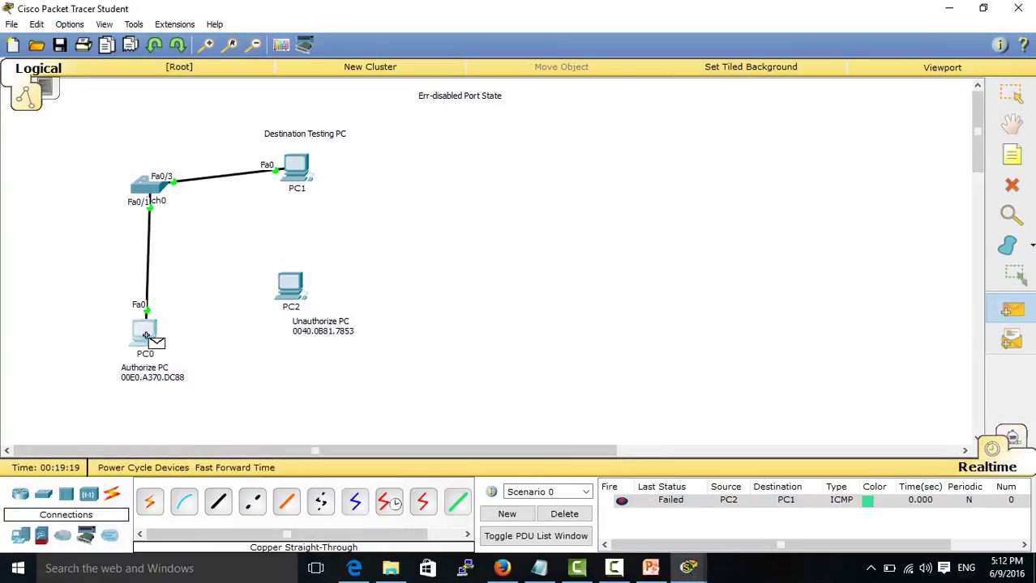
left_click(146, 335)
left_click(296, 166)
left_click(624, 515)
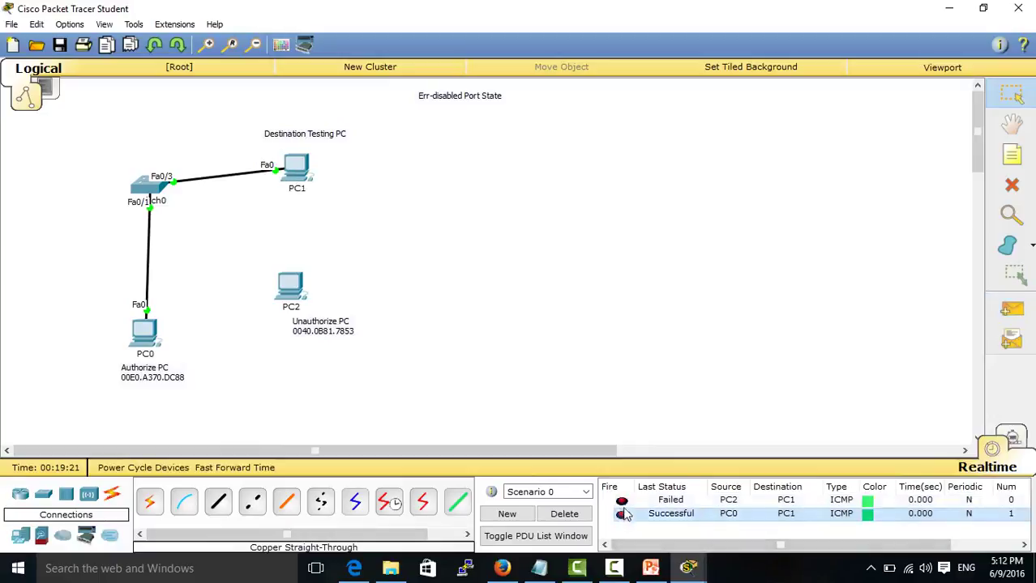
left_click(585, 515)
left_click(1012, 309)
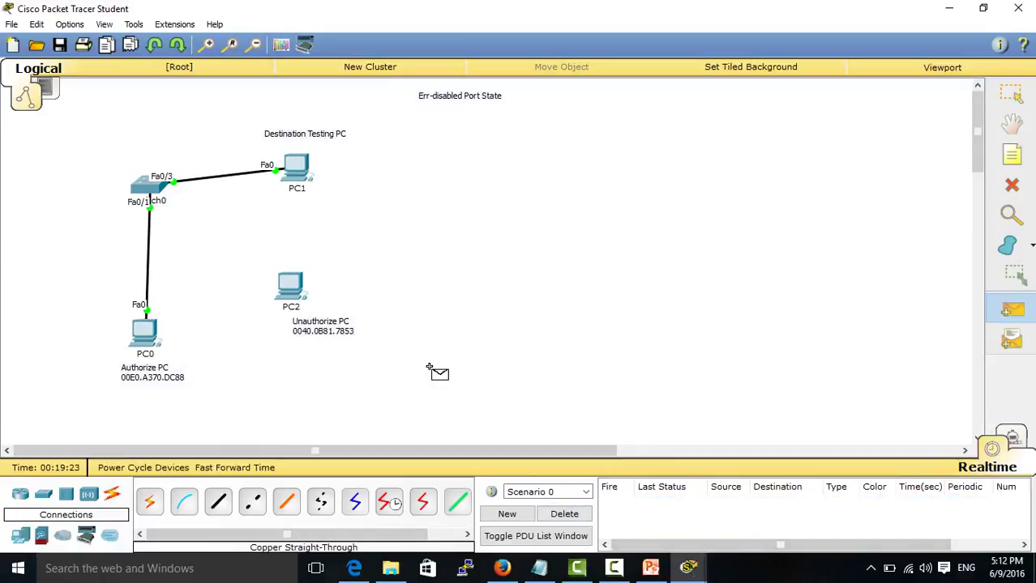
left_click(150, 334)
left_click(310, 171)
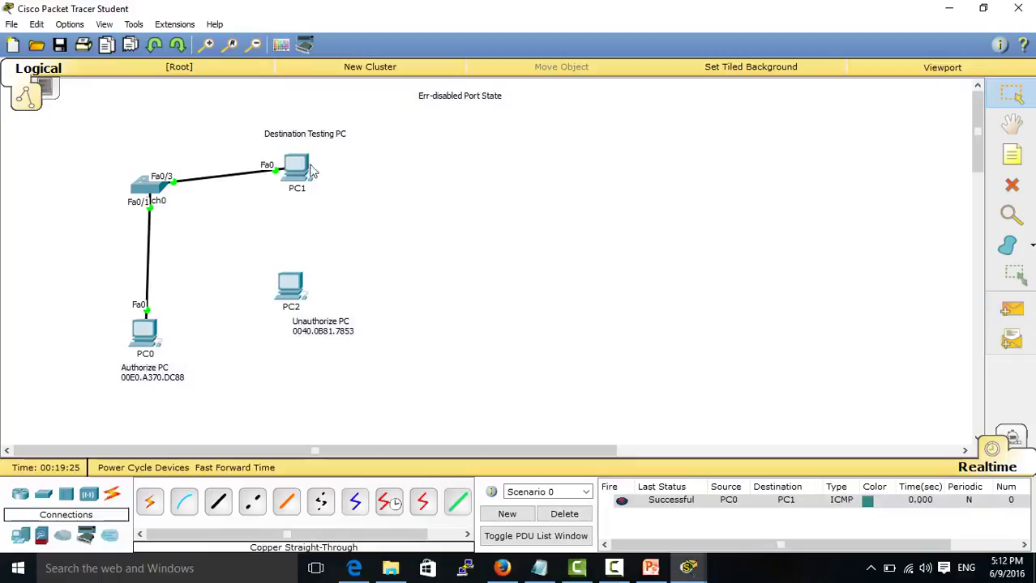
left_click(564, 514)
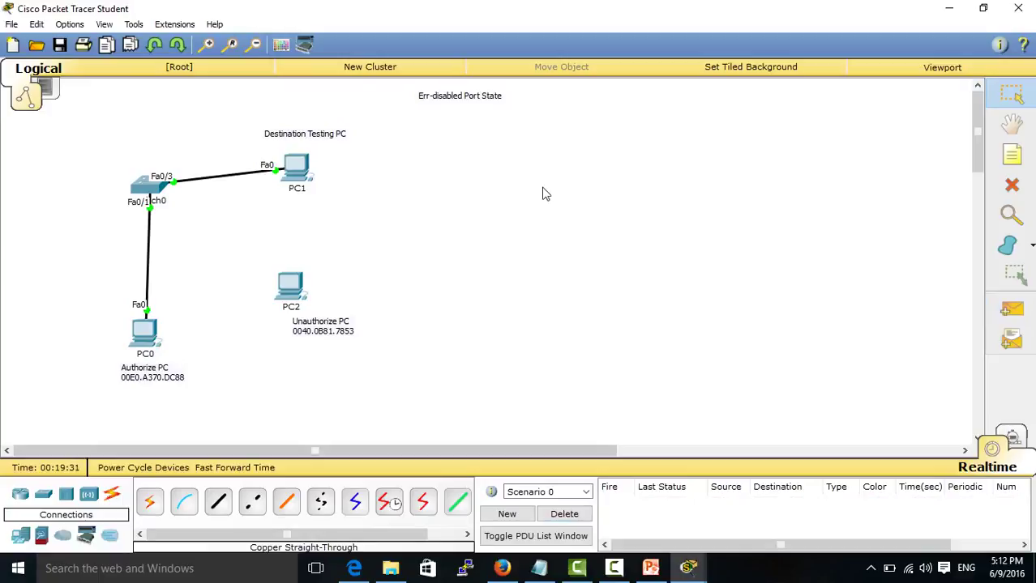
Bring PowerPoint forward to slide 2 and mark its list of err-disable causes.
left_click(651, 568)
left_click(55, 219)
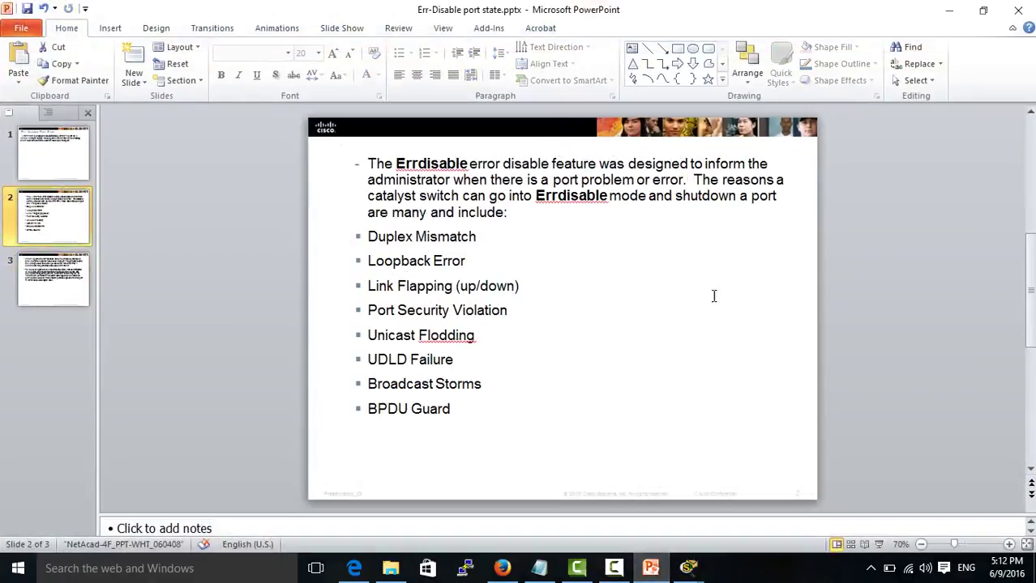
mouse_move(481, 423)
left_mouse_down()
mouse_move(369, 334)
mouse_move(366, 236)
mouse_move(474, 288)
mouse_move(480, 411)
left_mouse_up()
left_click(584, 271)
left_click(860, 426)
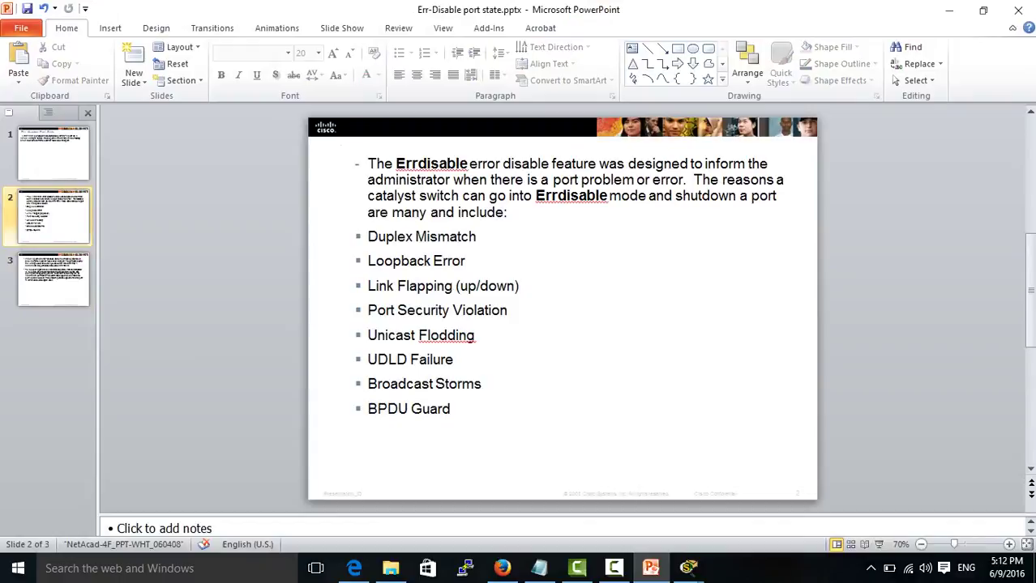
left_click(950, 11)
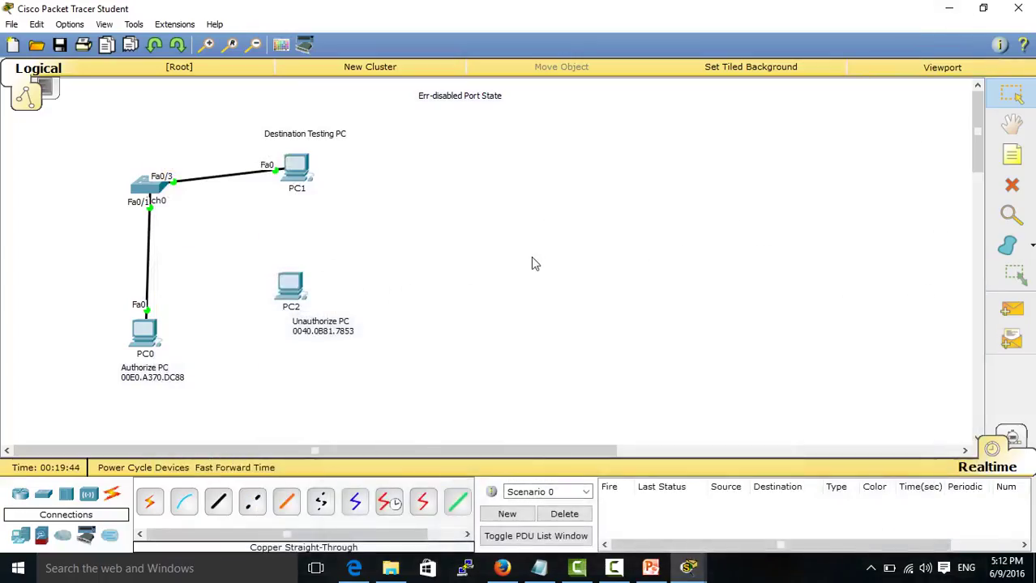